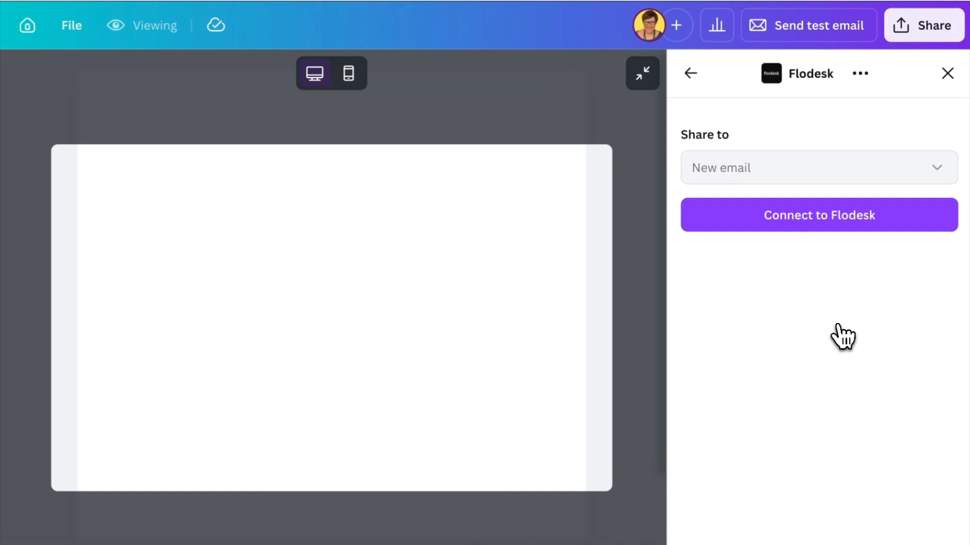
Step: Connect the Flodesk account to Canva, signing in with the account e-mail and password and allowing Canva access
click(906, 228)
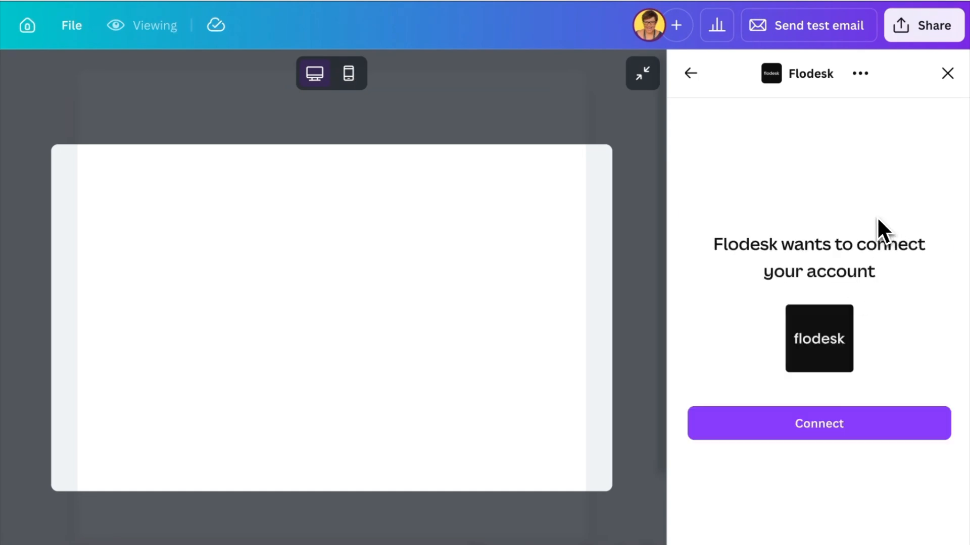
click(877, 422)
drag(379, 346, 541, 540)
click(389, 326)
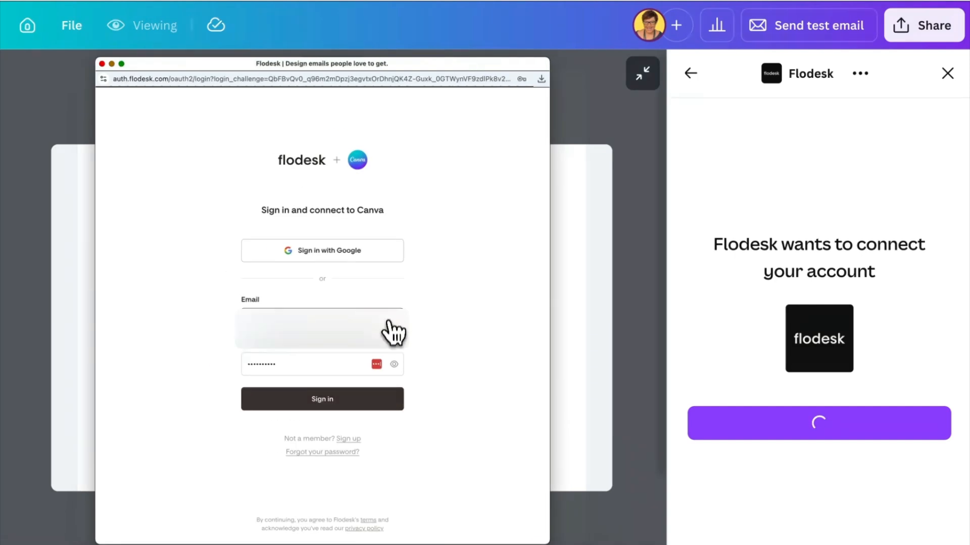
click(389, 407)
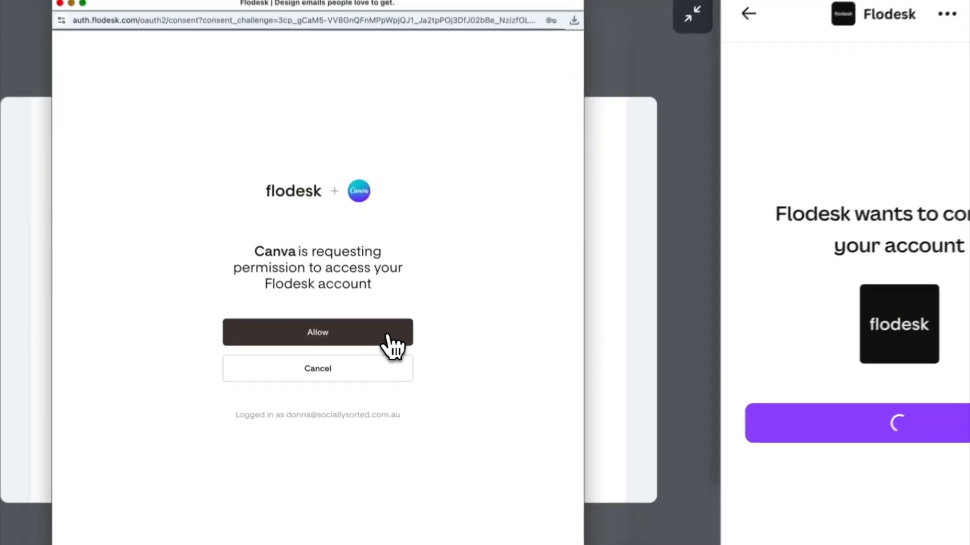
click(398, 349)
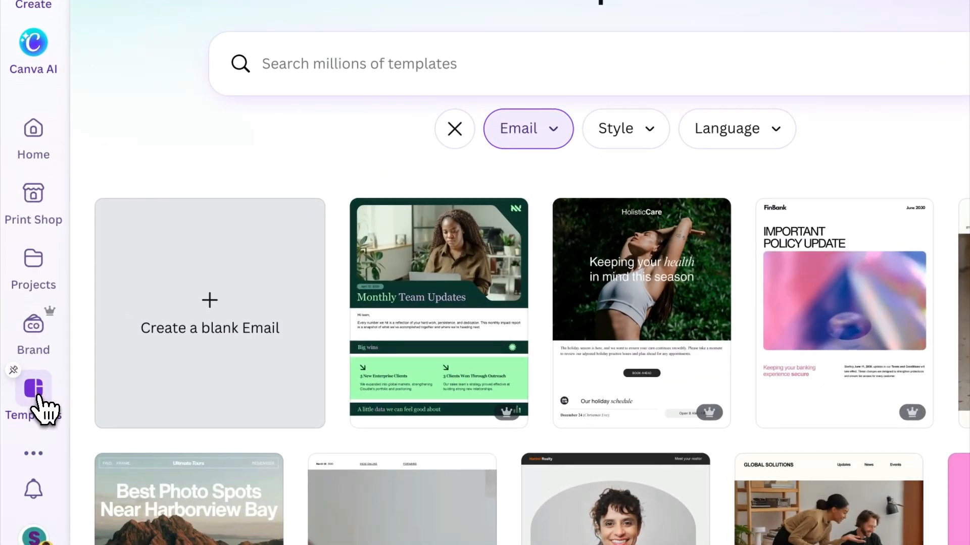
Step: Browse the Email category of the template library and open the bright blue "Transformation" fitness and wellness template for customization
click(39, 396)
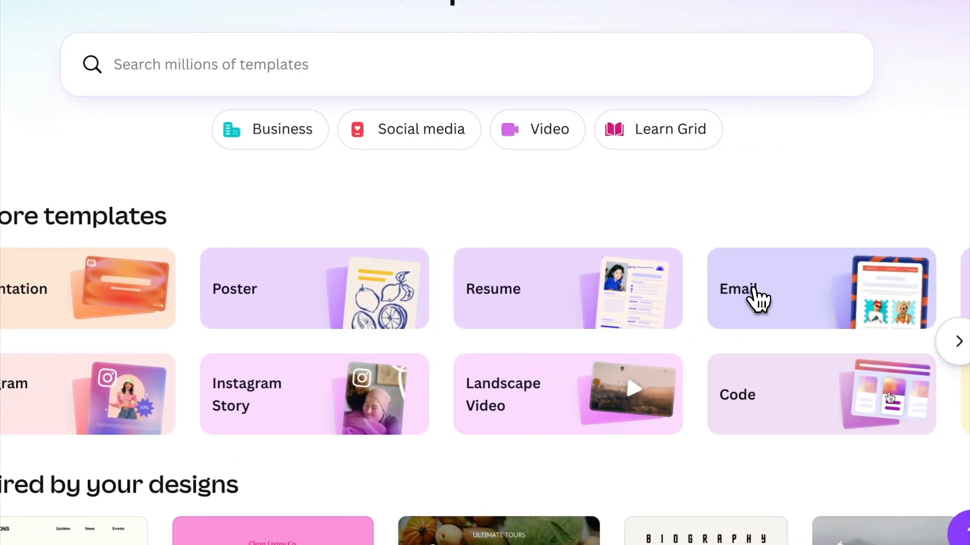
click(901, 295)
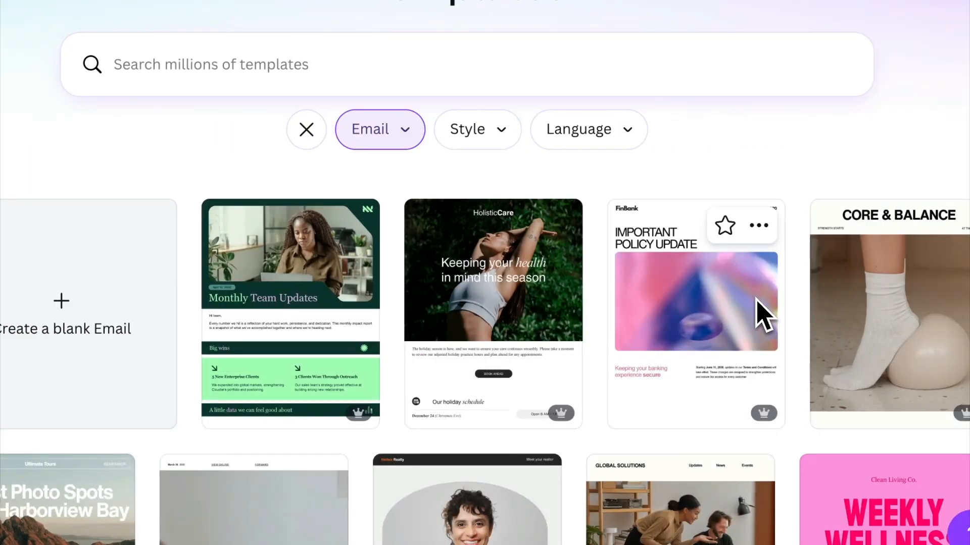
scroll(791, 309, down, 4)
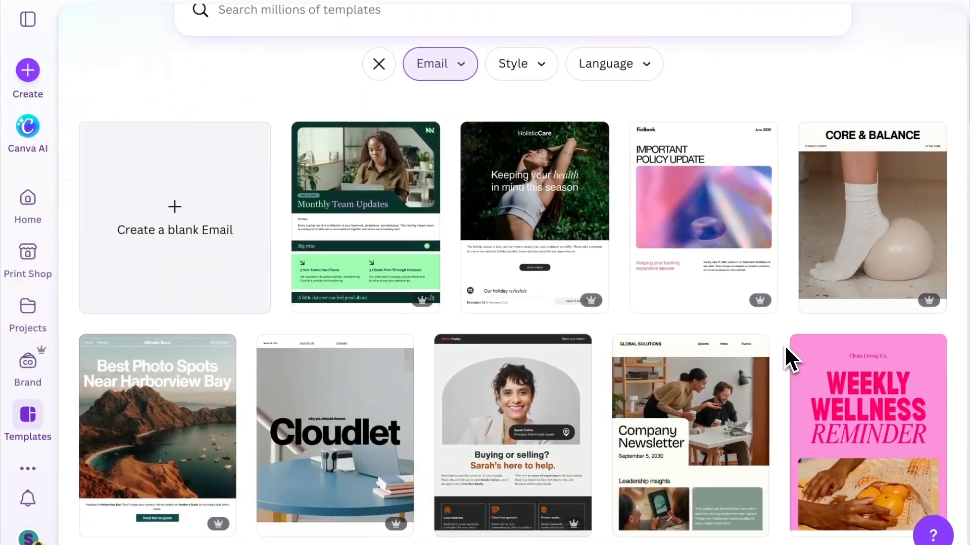
scroll(783, 344, down, 8)
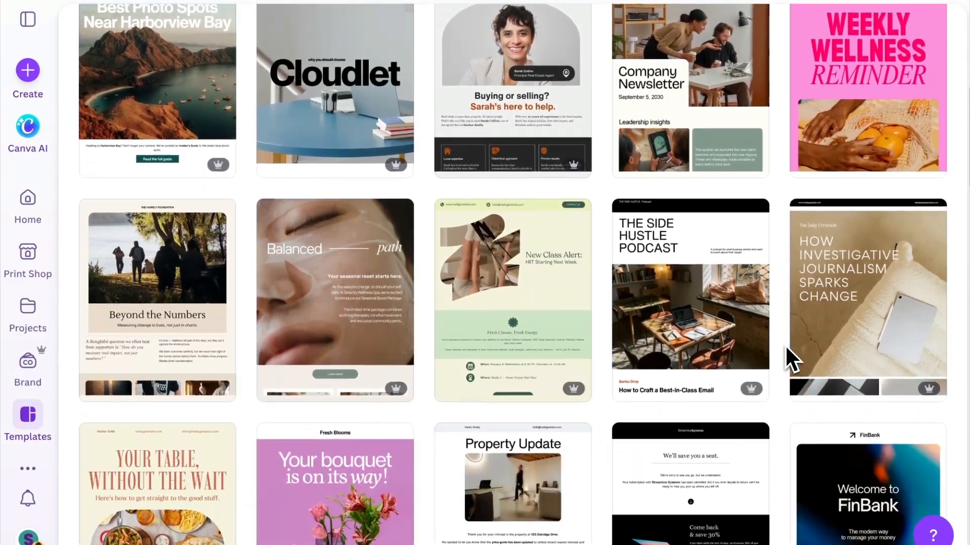
scroll(786, 347, down, 10)
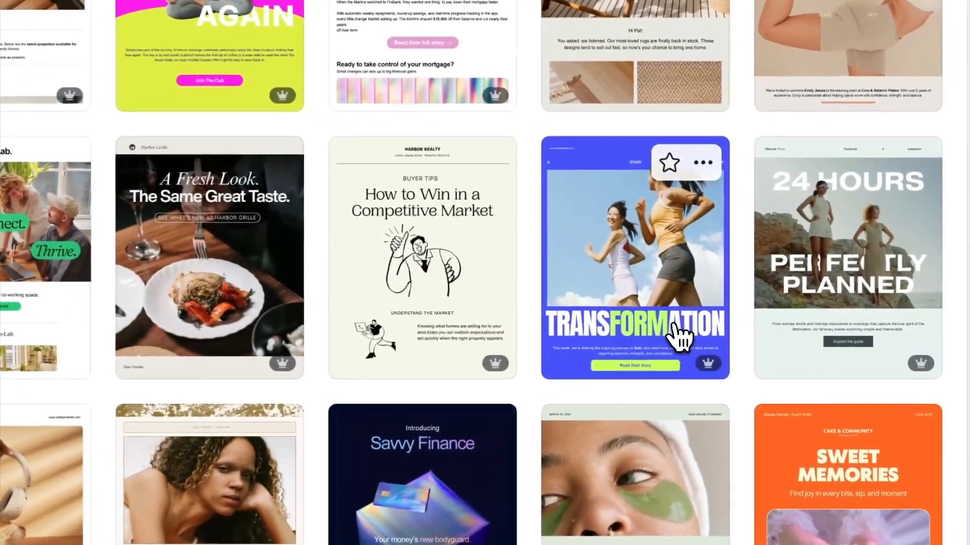
click(710, 335)
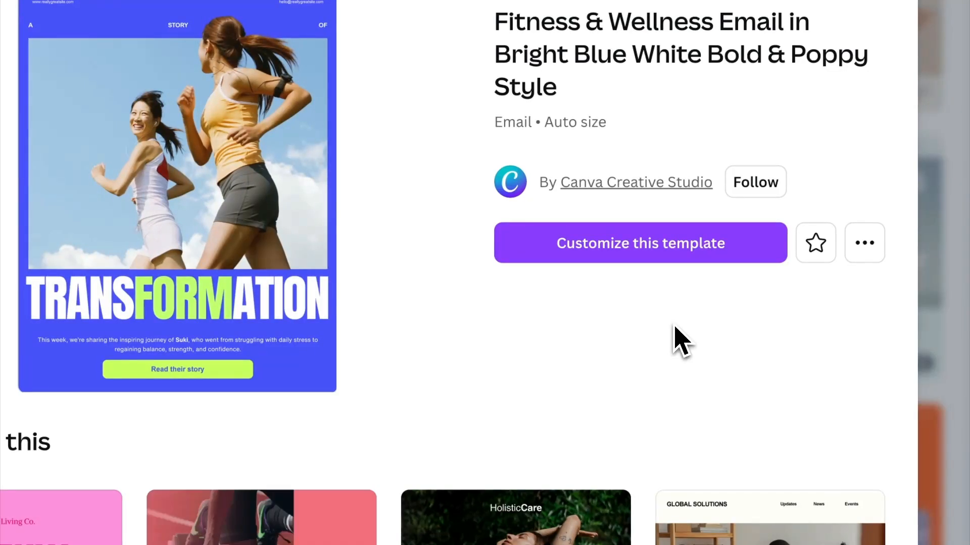
click(703, 257)
scroll(847, 417, down, 3)
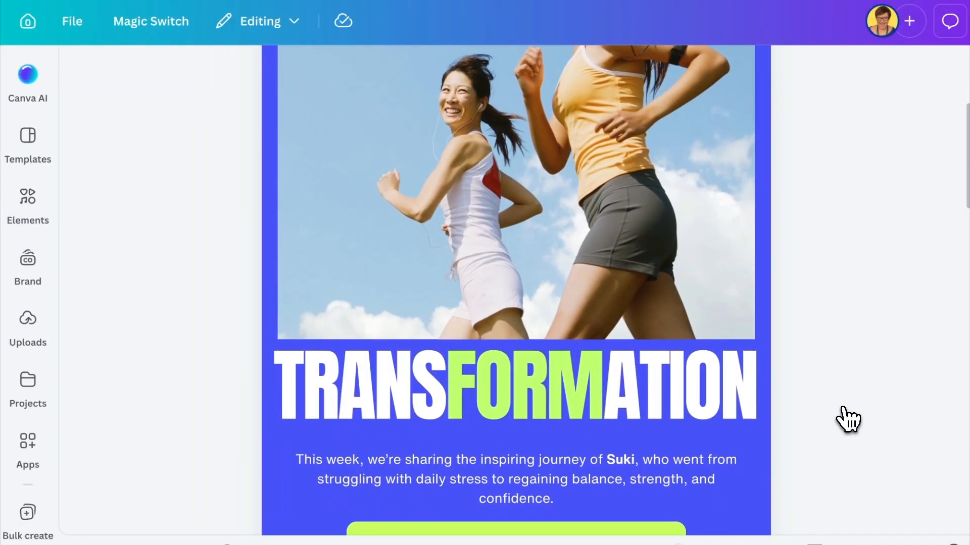
scroll(848, 418, down, 5)
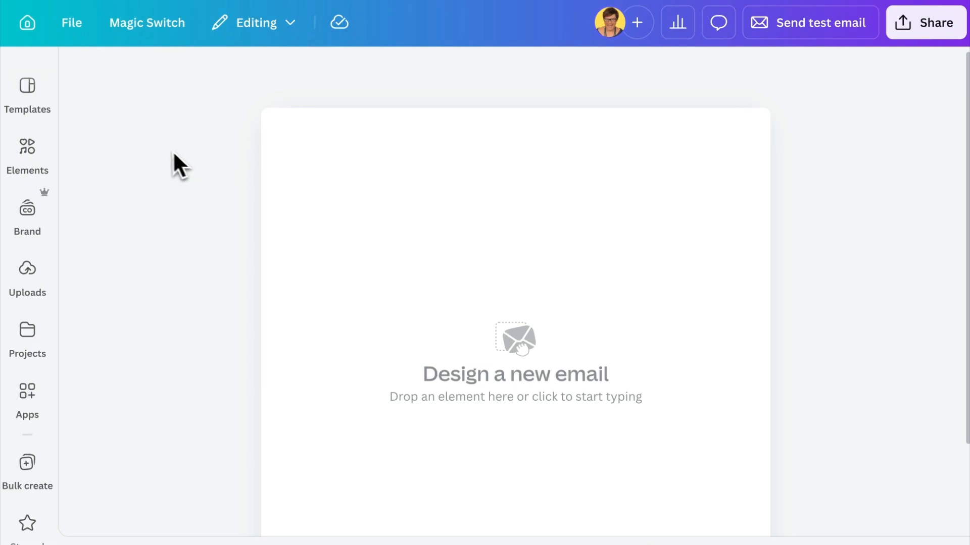
Step: Apply the Harbor Grille "A Fresh Look. The Same Great Taste." template to the blank email design
click(38, 97)
scroll(298, 301, down, 5)
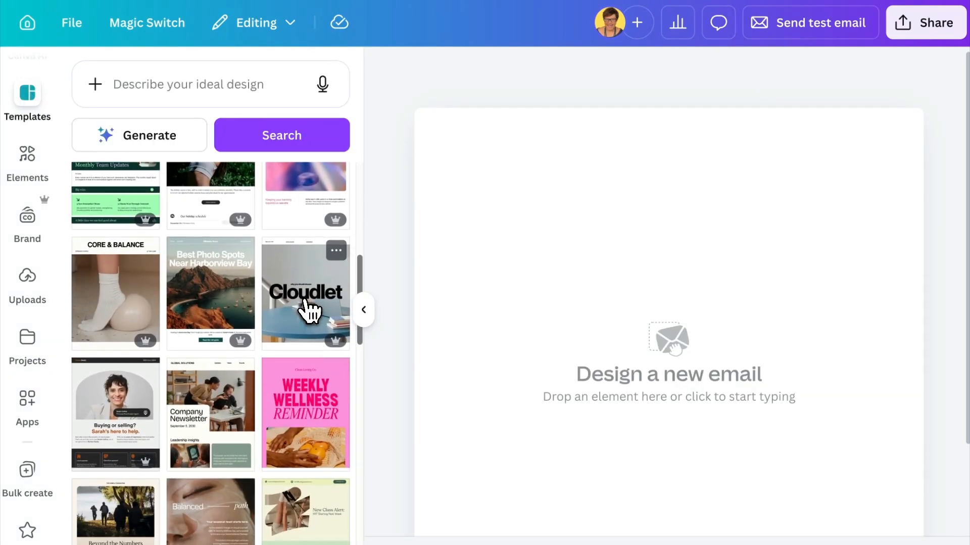
scroll(308, 310, down, 10)
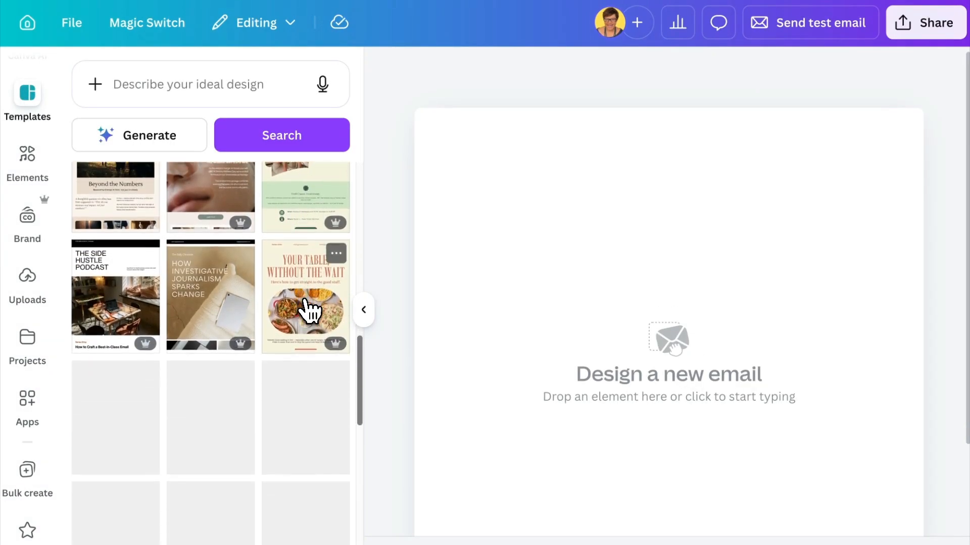
scroll(309, 311, down, 1)
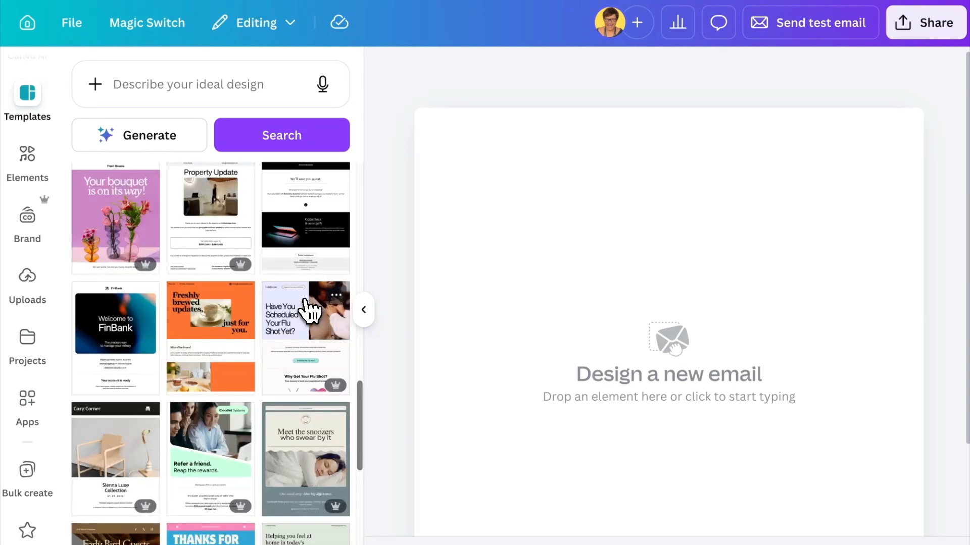
scroll(309, 311, down, 10)
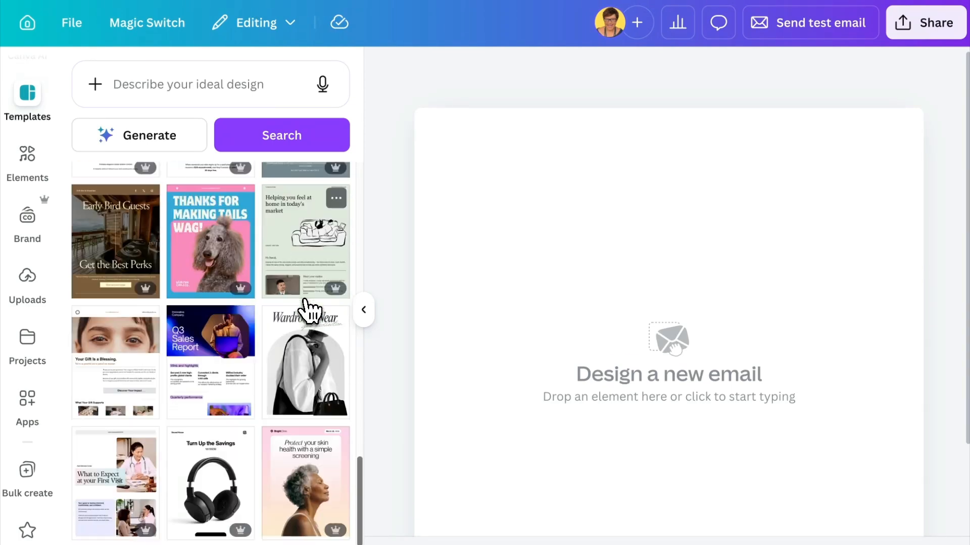
scroll(309, 311, down, 1)
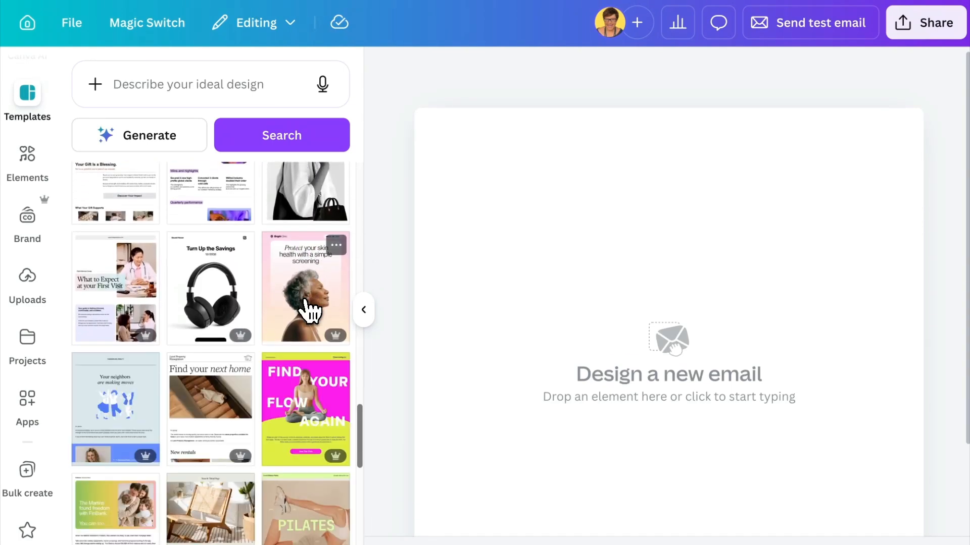
scroll(309, 310, down, 8)
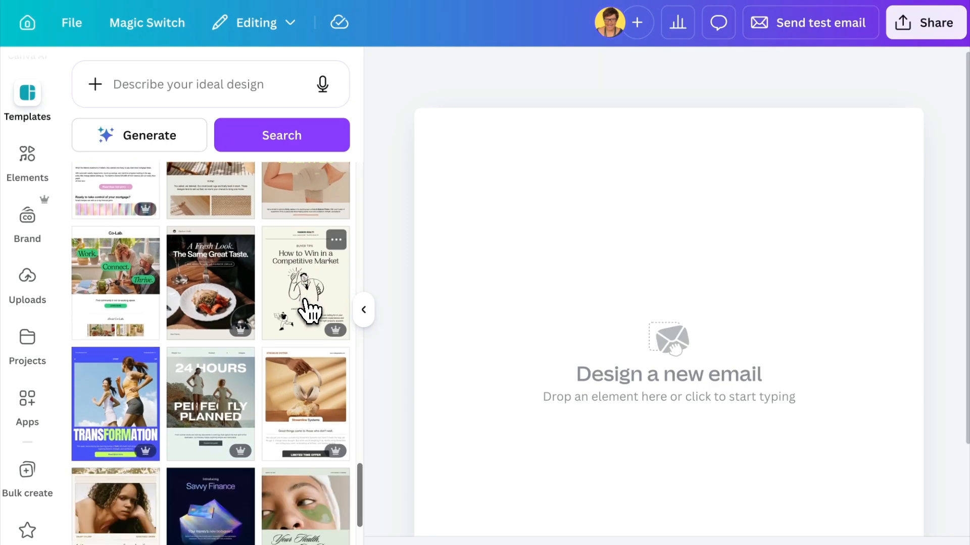
click(227, 287)
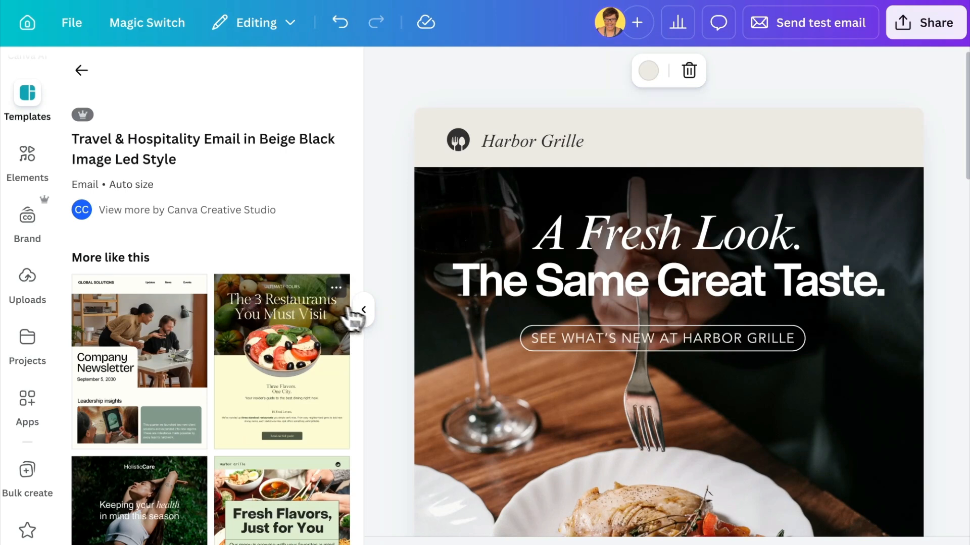
Step: Collapse the template details and review the Harbor Grille email from its header through the before-and-after cards
click(364, 310)
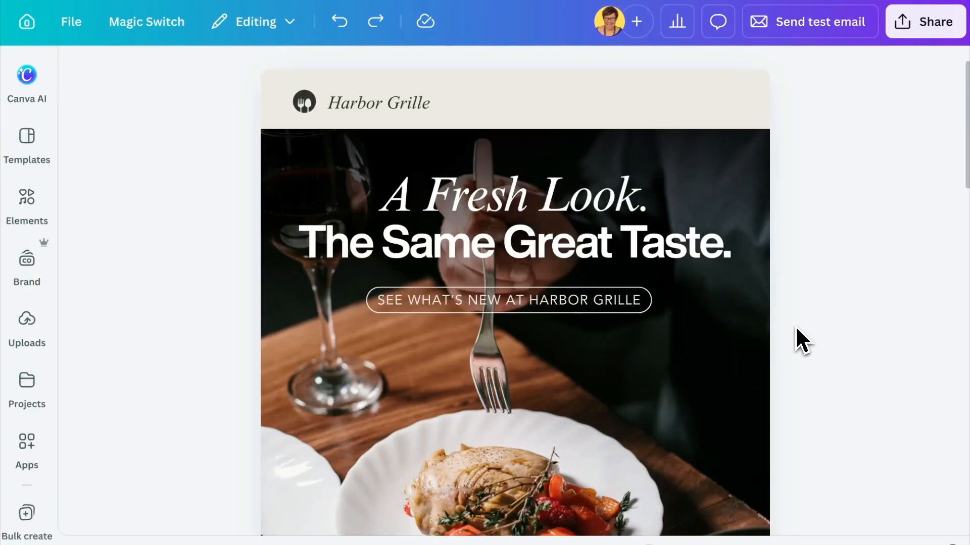
scroll(795, 325, down, 3)
scroll(795, 326, down, 10)
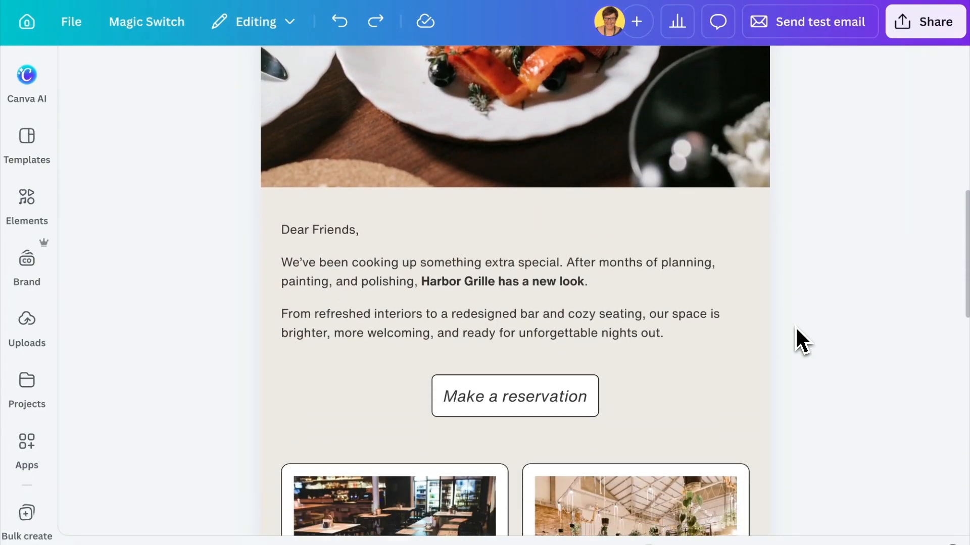
scroll(796, 328, down, 10)
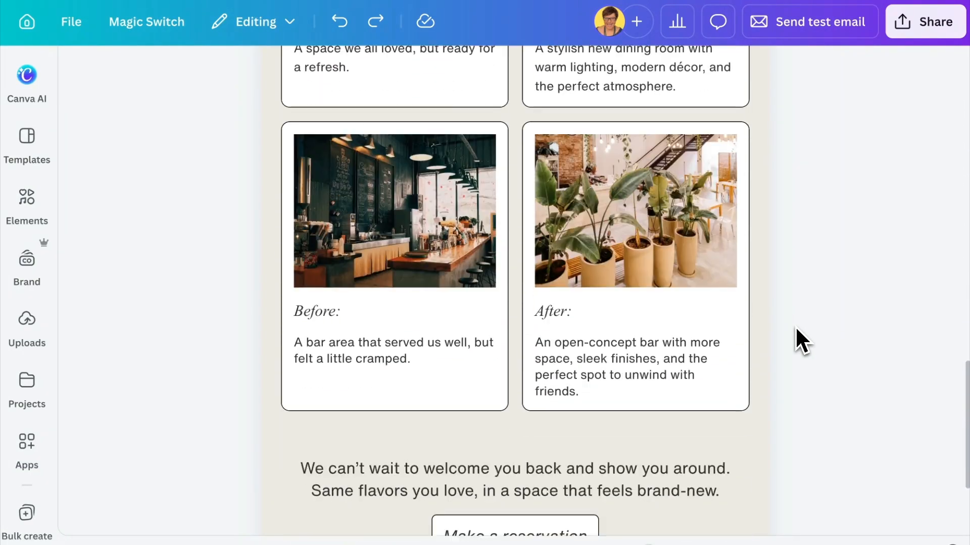
scroll(795, 326, down, 3)
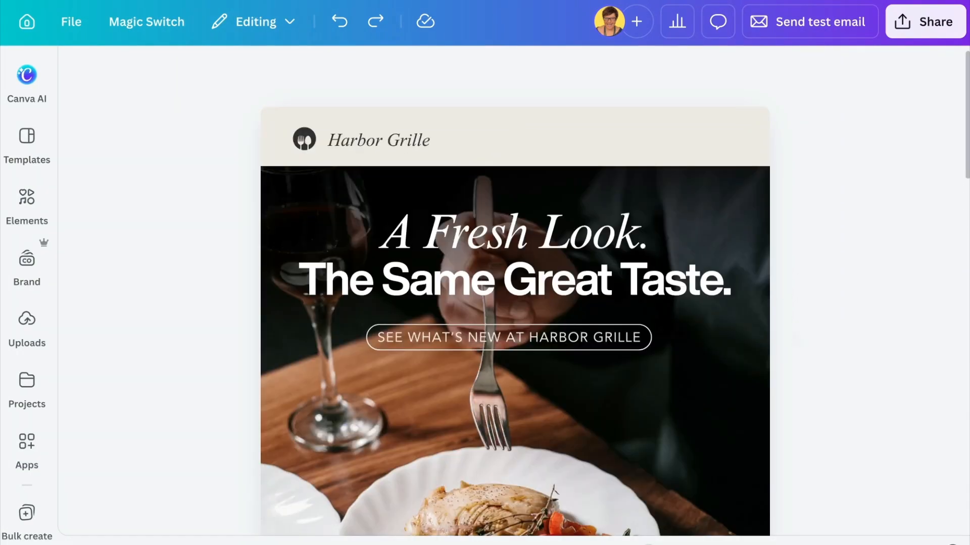
Step: Open the Pizza & Co brand kit and look through its logos, fonts and brand voice
click(28, 260)
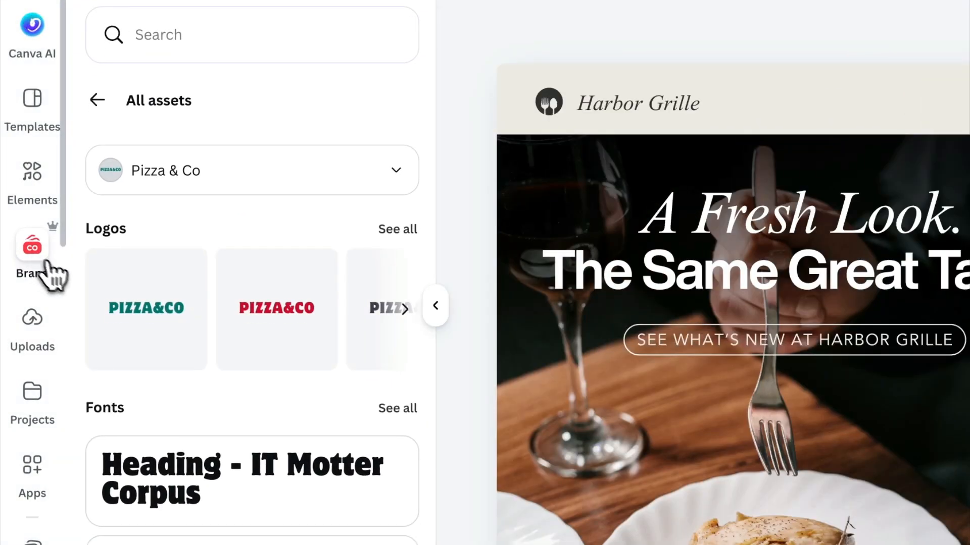
scroll(323, 351, right, 5)
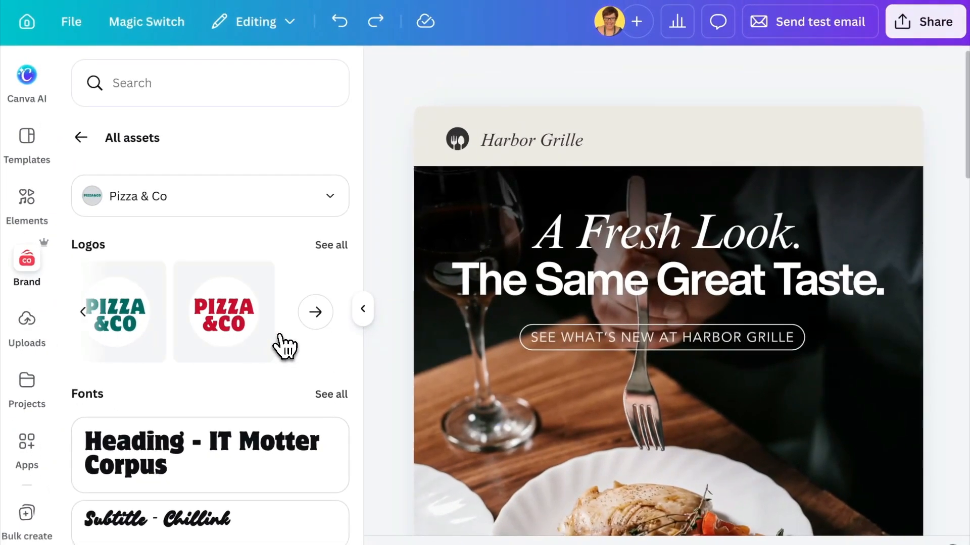
scroll(302, 368, down, 7)
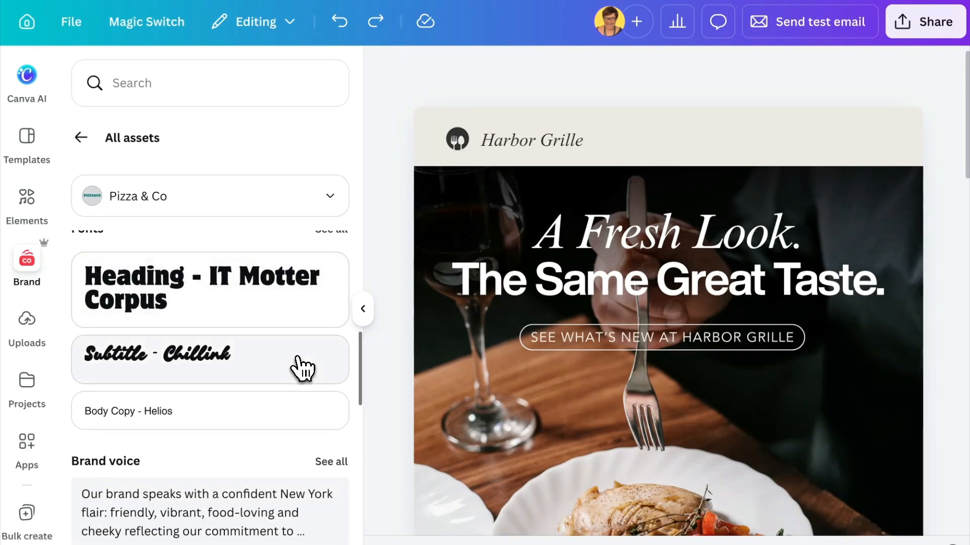
scroll(298, 364, down, 3)
scroll(303, 375, down, 5)
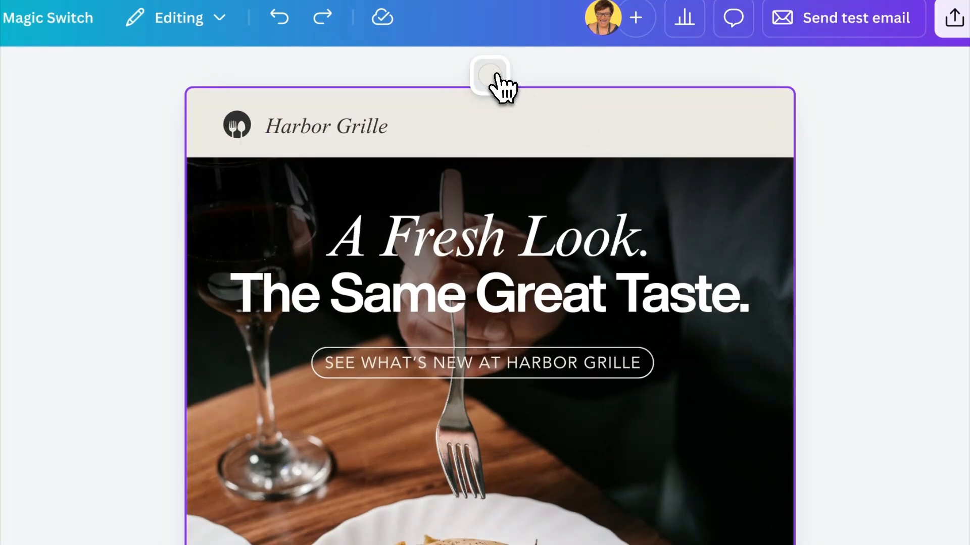
Step: Set the email's background color to the light cream swatch from the Pizza & Co palette
click(497, 77)
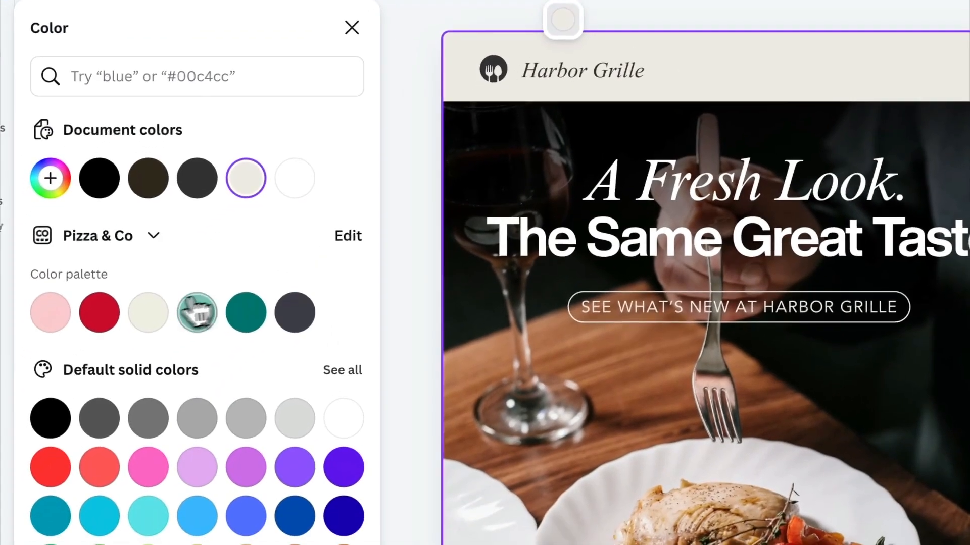
click(148, 312)
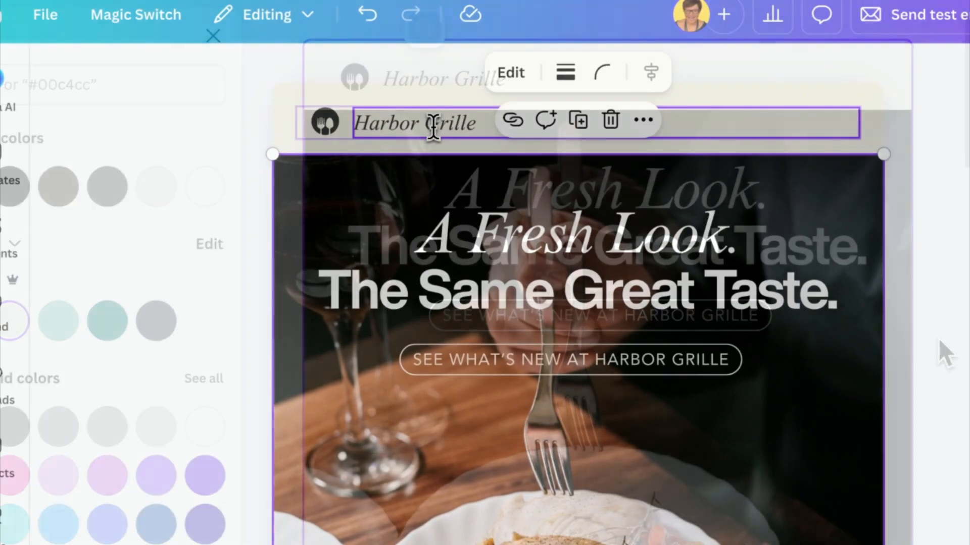
Step: Change the font of the "Harbor Grille" header text to the email-safe font Helvetica Now
double_click(433, 123)
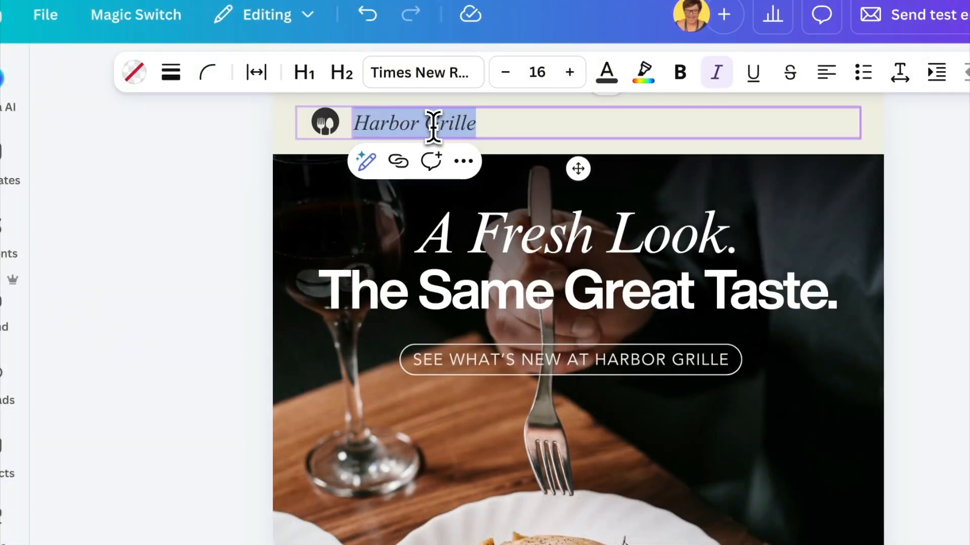
click(456, 74)
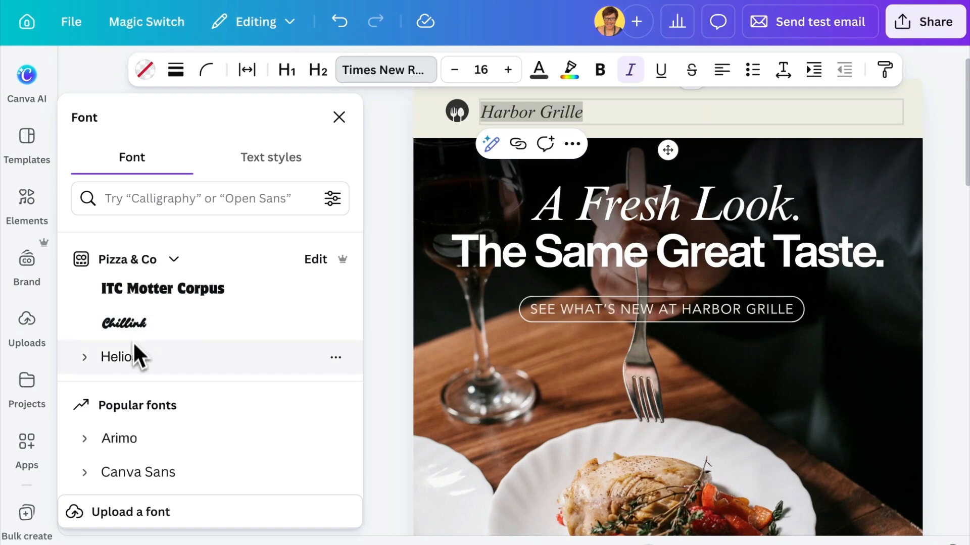
scroll(245, 296, up, 10)
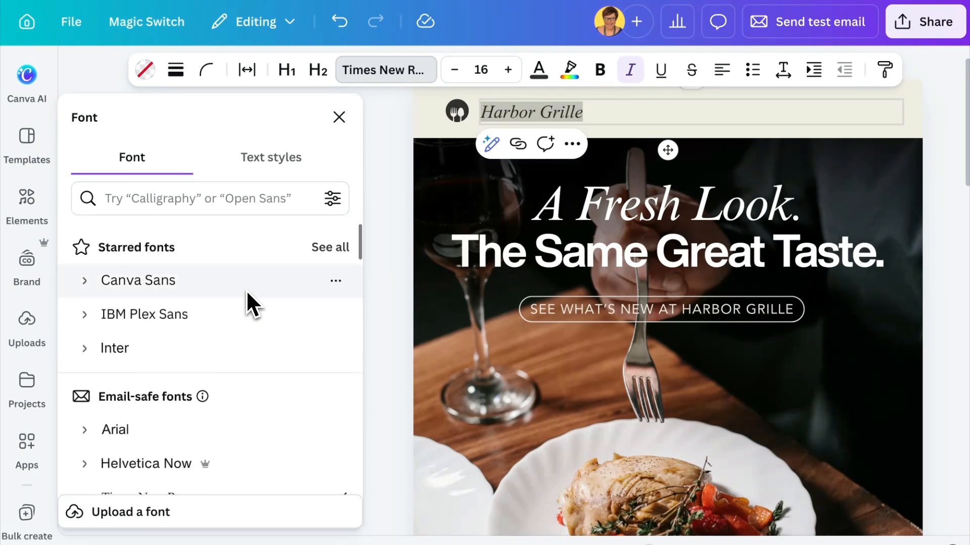
scroll(241, 379, down, 4)
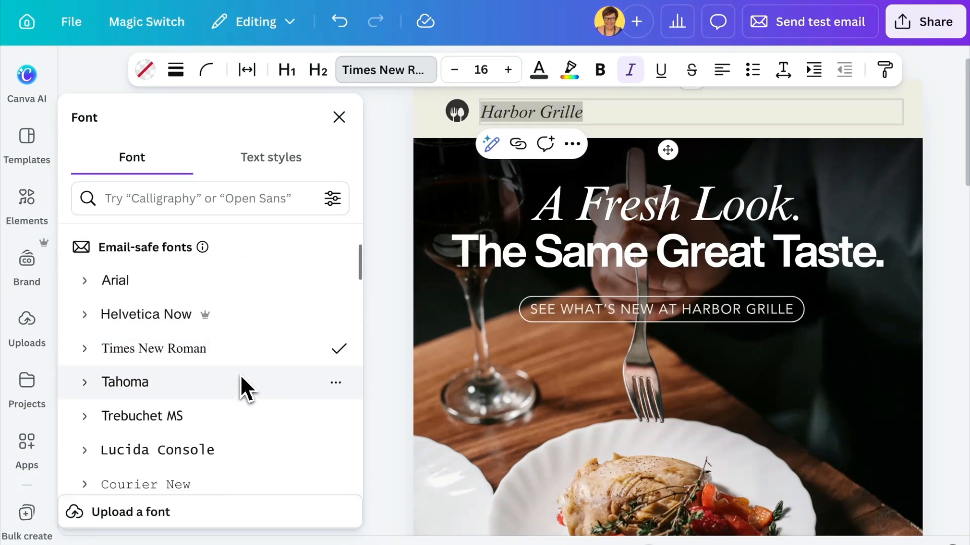
mouse_move(203, 248)
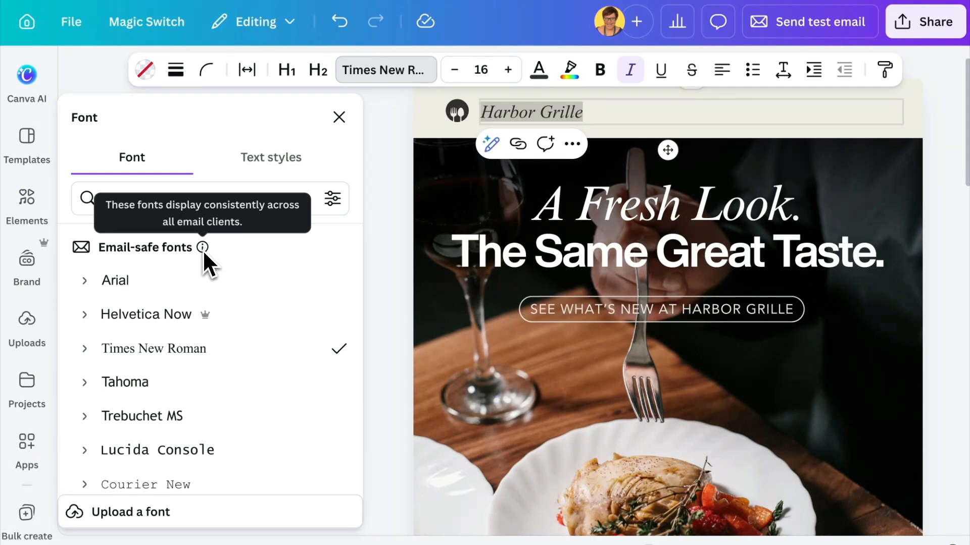
click(157, 315)
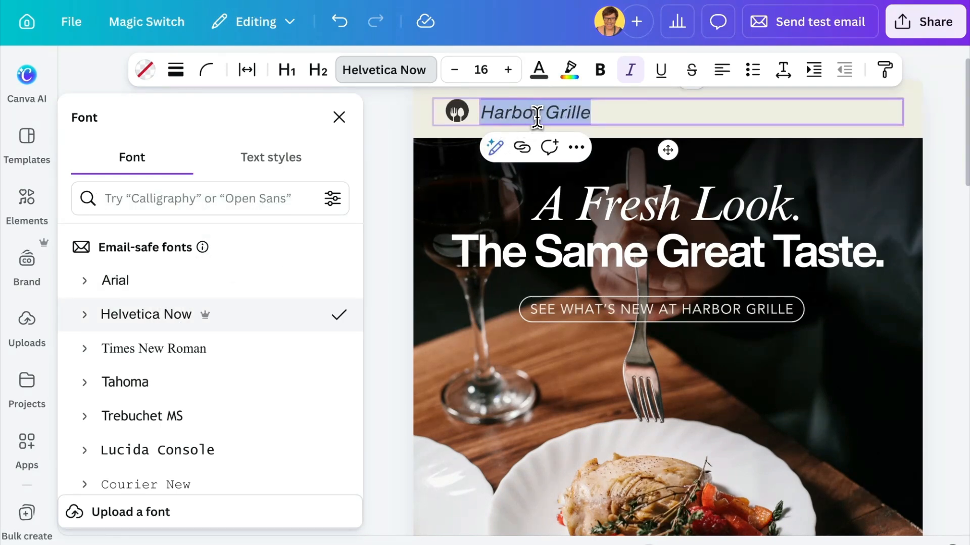
Step: Replace the header text with non-italic "Pizza & Co" and swap the fork-and-spoon icon beside it for the green Pizza & Co logo
click(631, 70)
text(Pizza & Co)
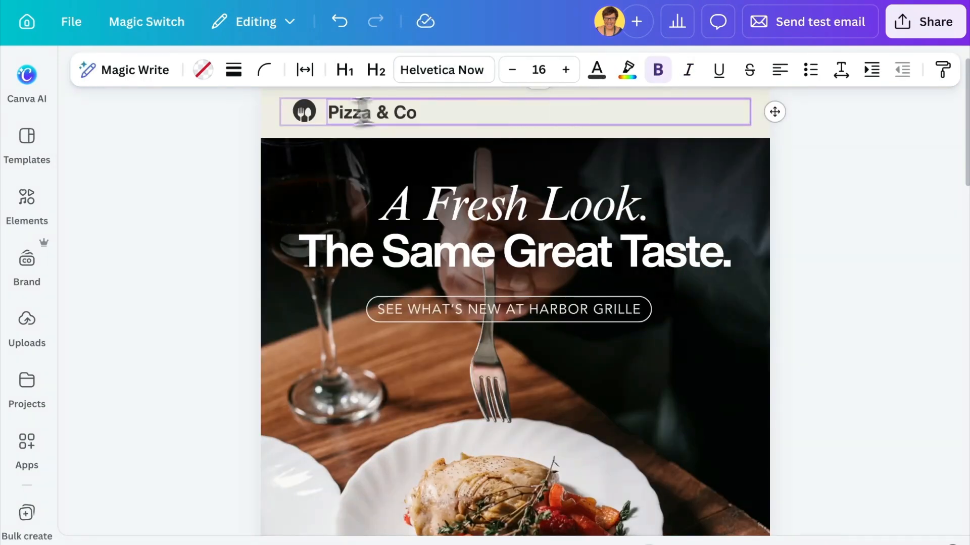
click(306, 113)
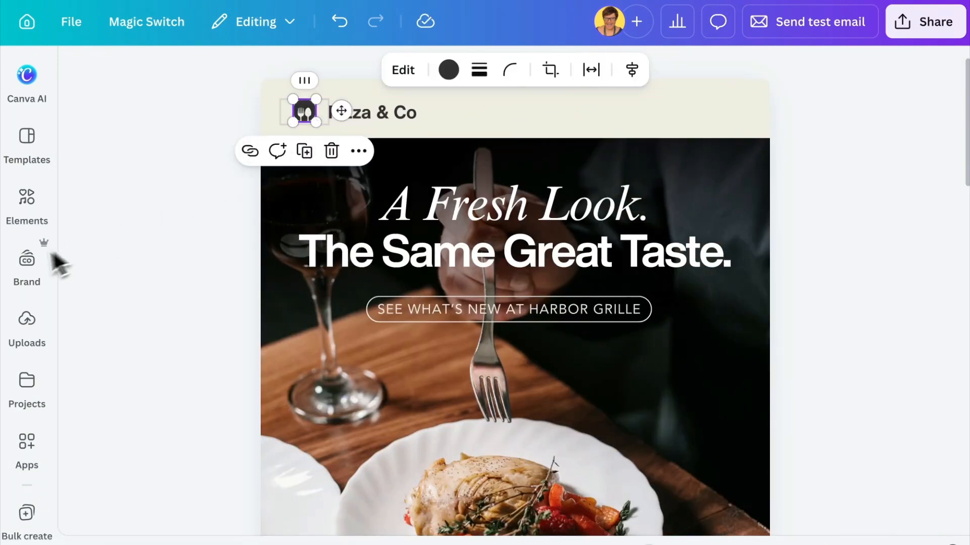
click(26, 260)
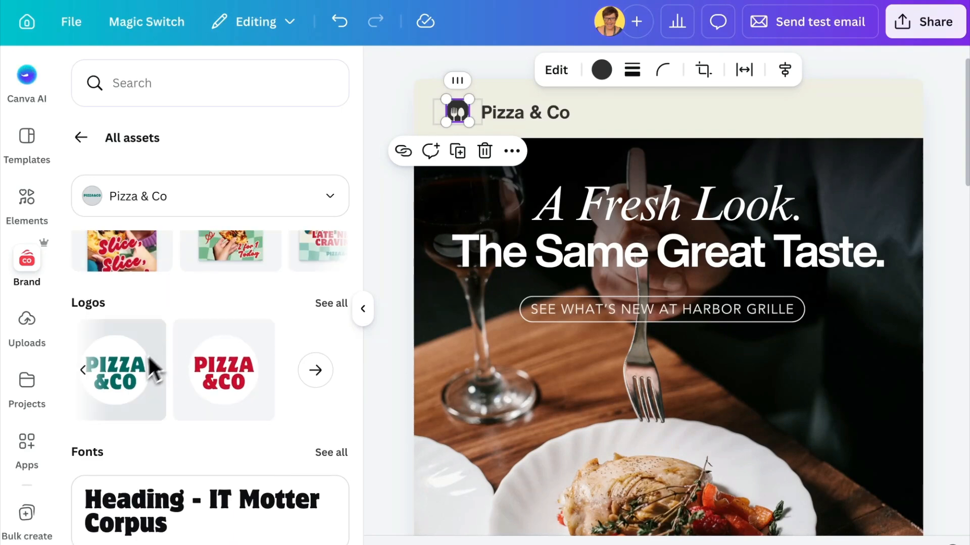
drag(151, 369, 458, 141)
click(930, 141)
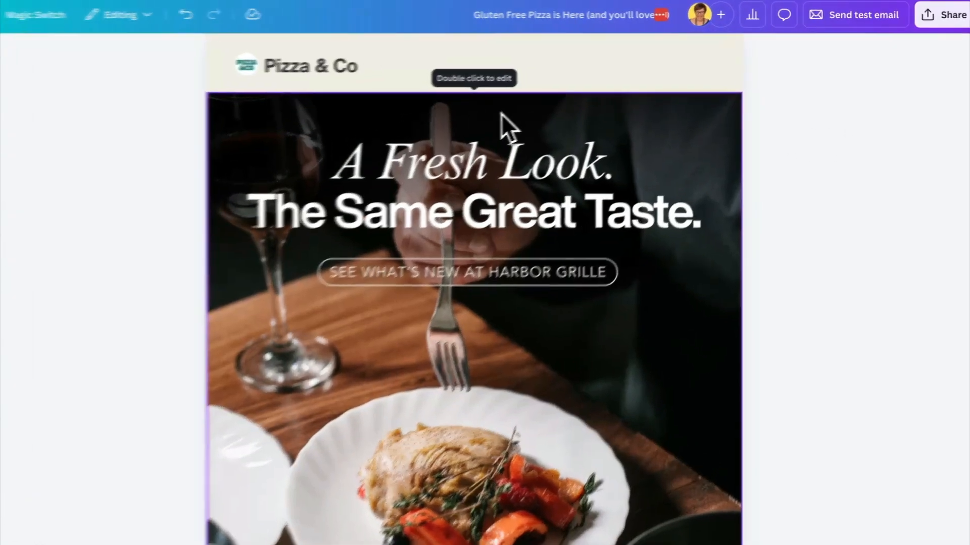
Step: Open the hero graphic for editing and set its "A Fresh Look." headline line in the ITC Motter Corpus font
click(530, 116)
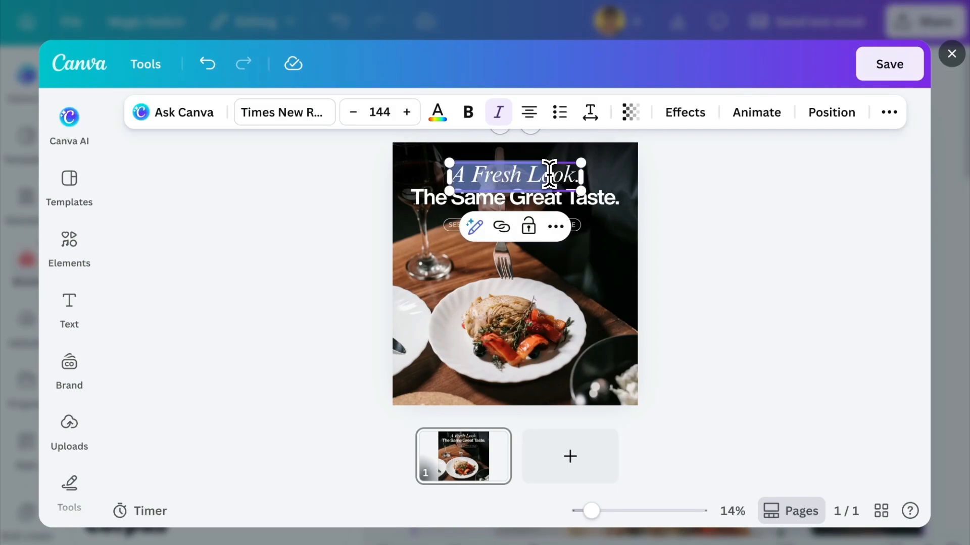
drag(452, 174, 576, 174)
click(302, 130)
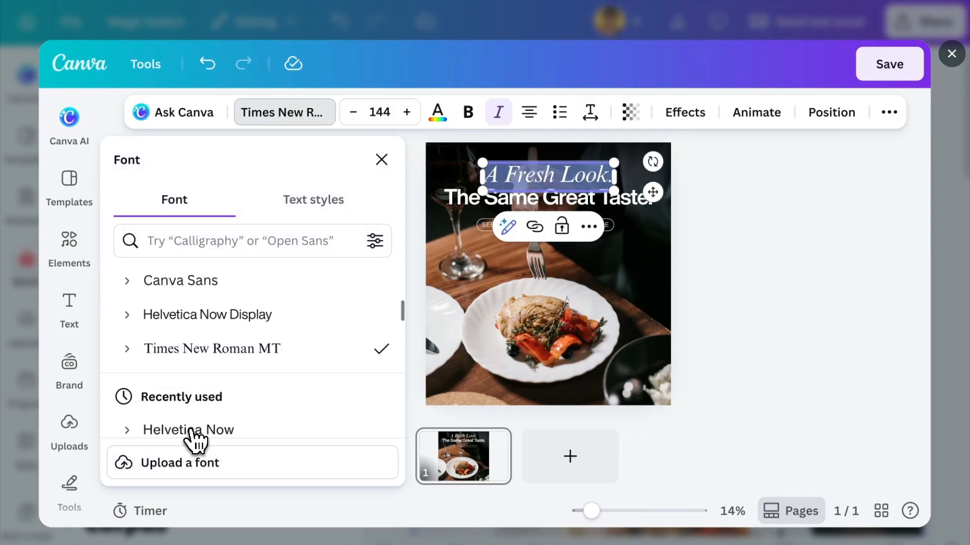
scroll(191, 435, down, 3)
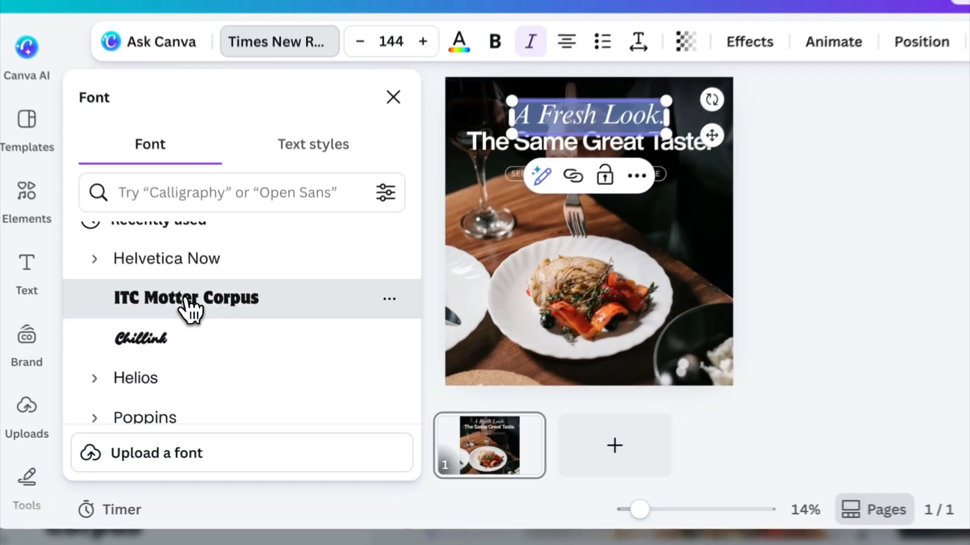
click(201, 335)
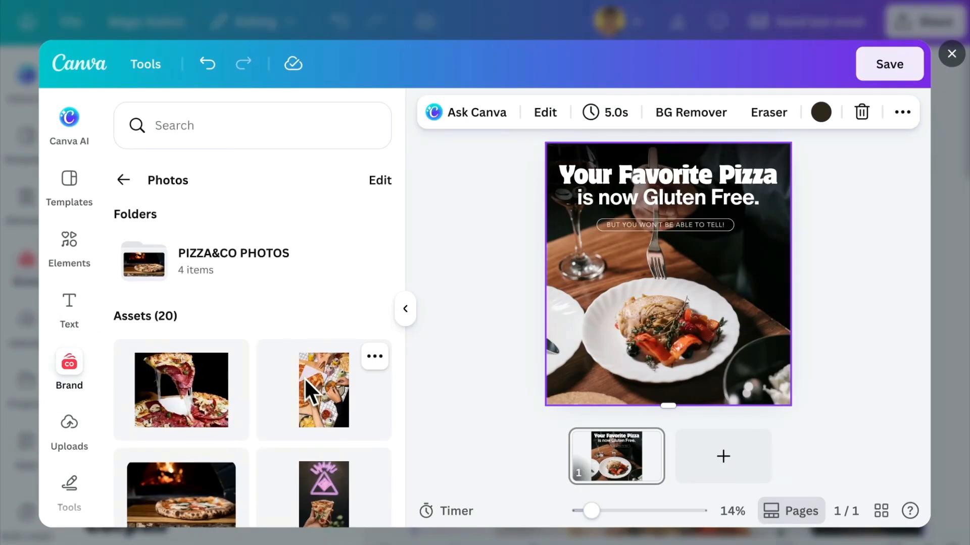
Step: Replace the hero graphic's background photo with the brand photo of a pizza in front of a wood-fired oven
scroll(243, 394, down, 2)
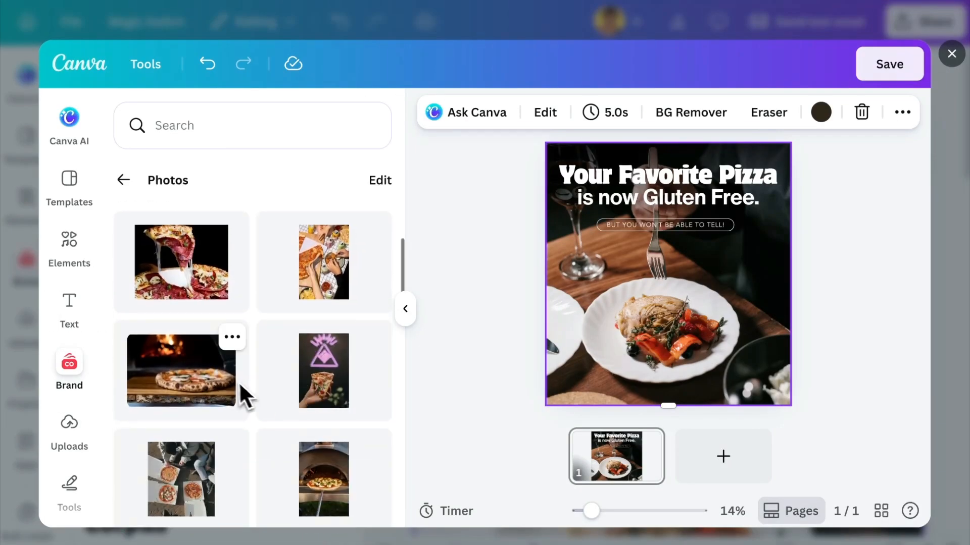
drag(243, 394, 560, 264)
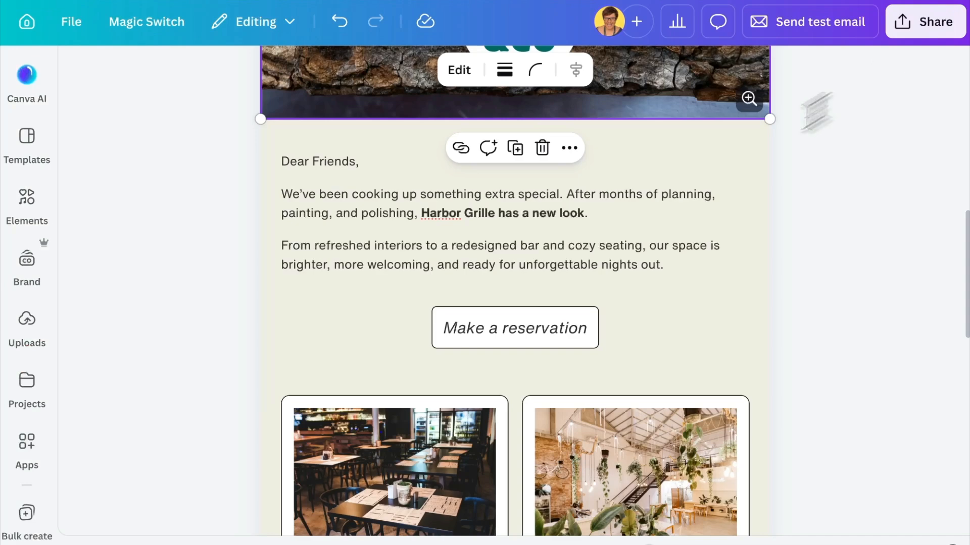
Step: Rewrite the body paragraphs to launch Pizza & Co's Gluten Free Pizzas made from special Napoli flour, and give the "Make a reservation" button a web link
text(perfecting our recipe, we're proud to launch Pizza & Co's Gluten Free Pizzas.They're made from a special flour imported from Napoli. Our test customers have argued with us that they can't possibly be gluten free, as they are THAT good. Spoiler alert... are)
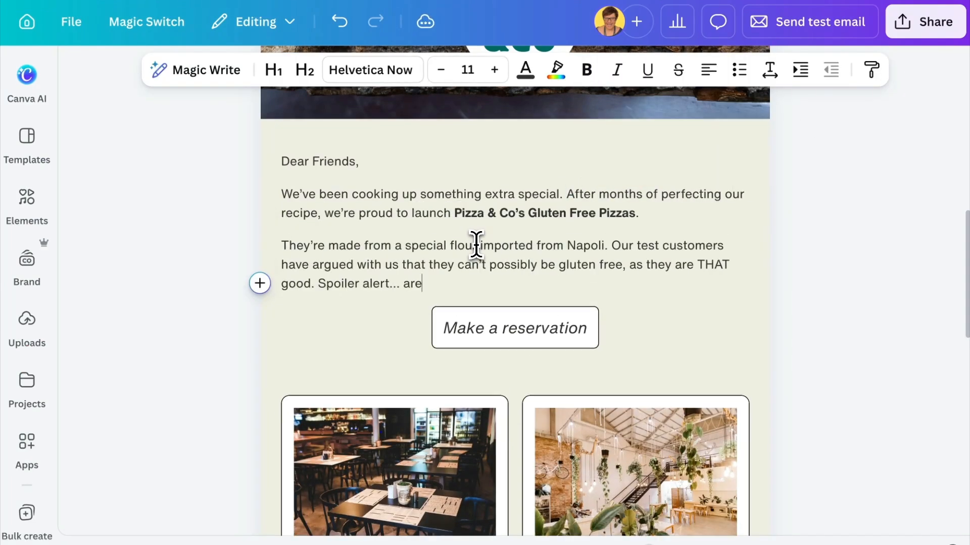
click(551, 333)
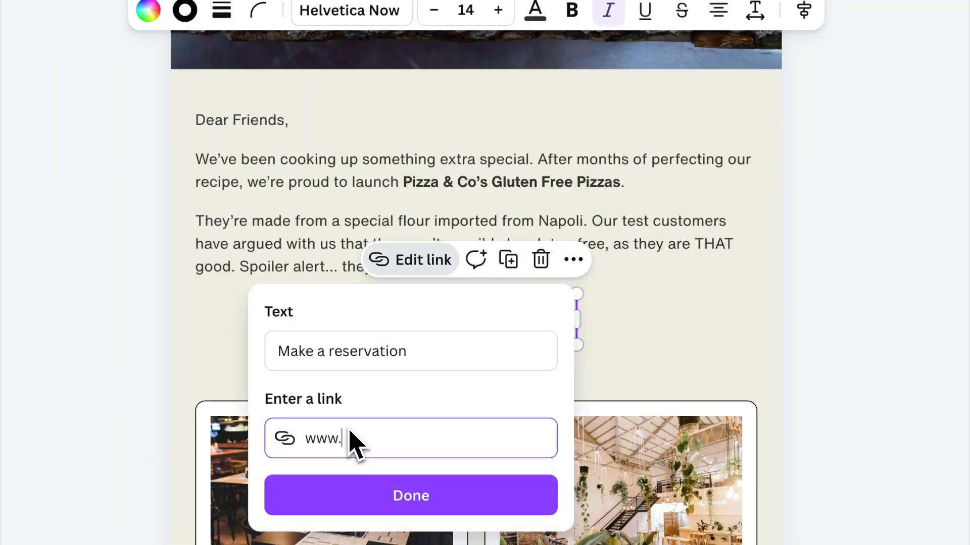
click(410, 500)
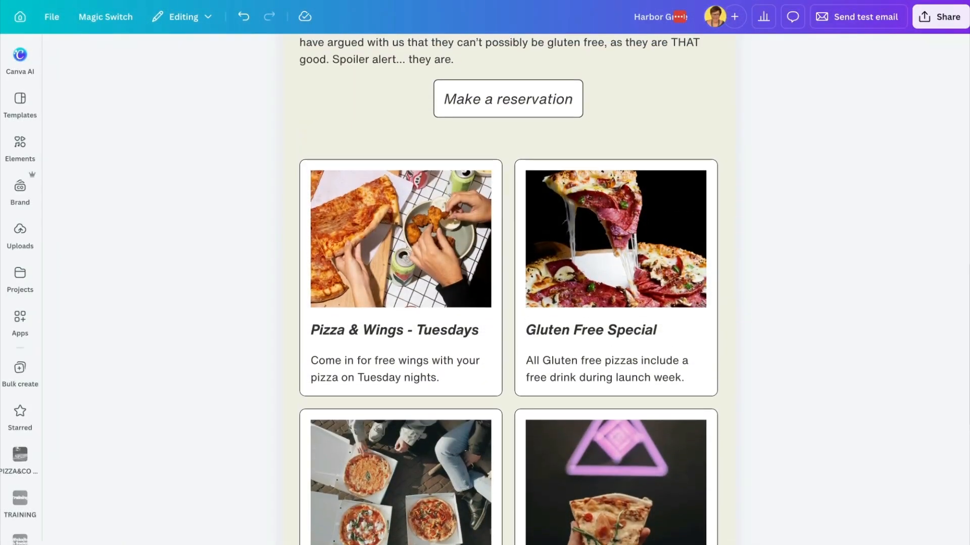
Step: Enter "A cooked pizza, ready to eat" as the hero image's alternative text
scroll(508, 288, up, 7)
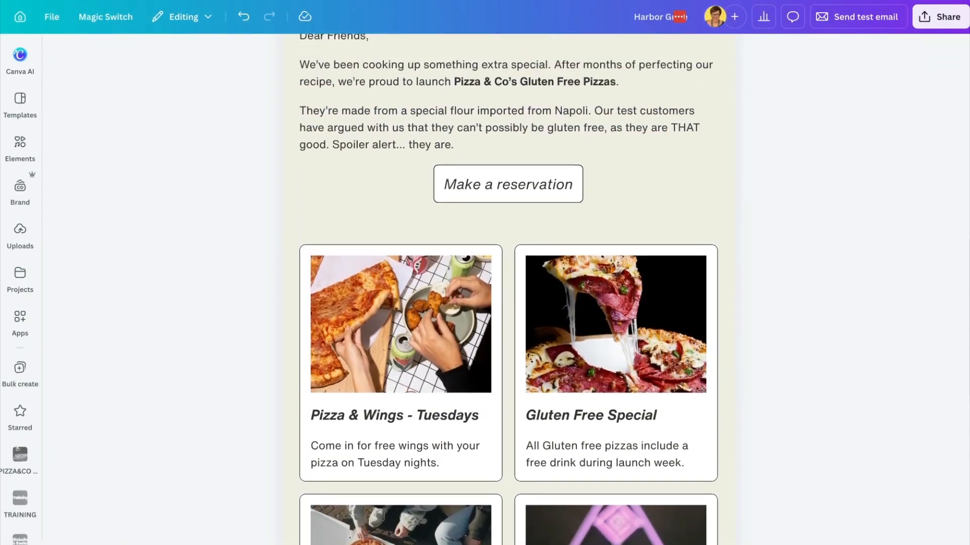
scroll(508, 290, up, 6)
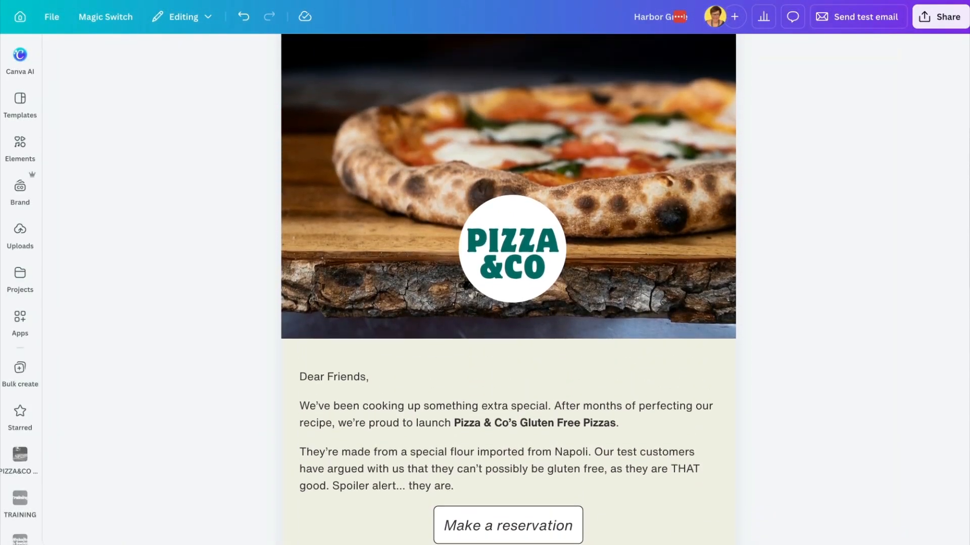
scroll(508, 289, up, 1)
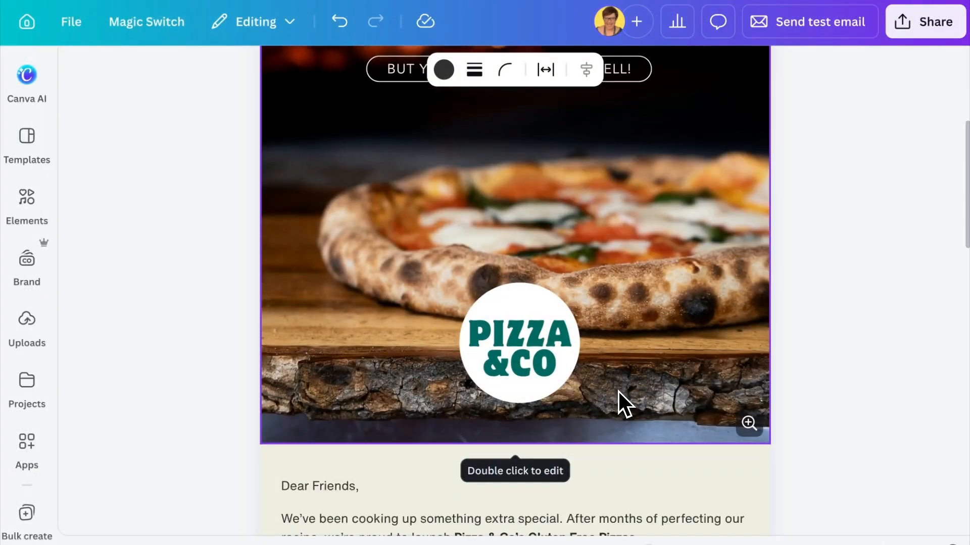
scroll(617, 390, down, 1)
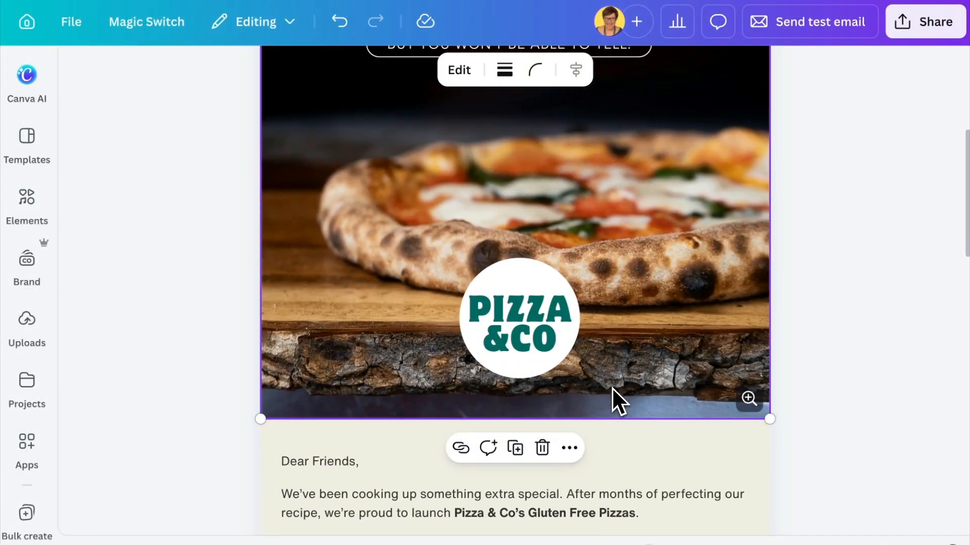
click(569, 447)
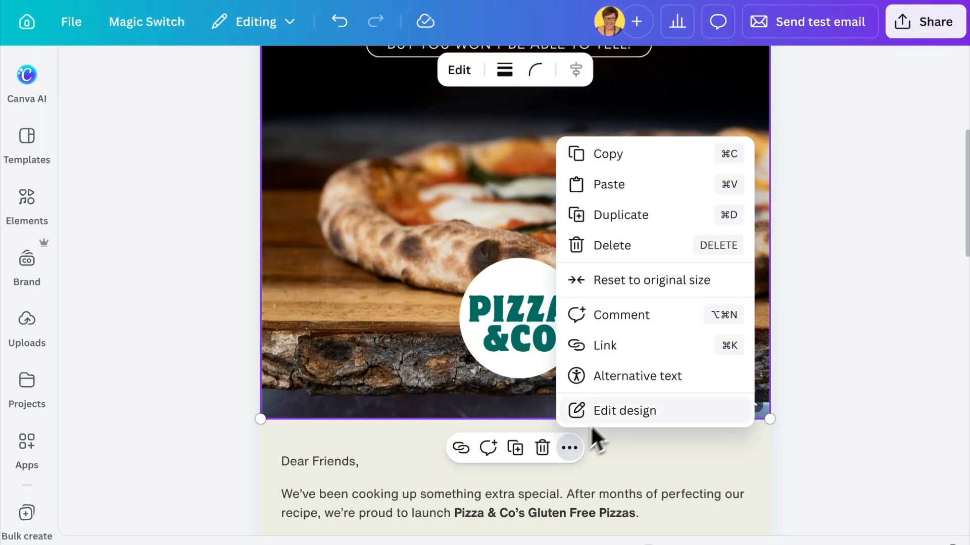
click(642, 377)
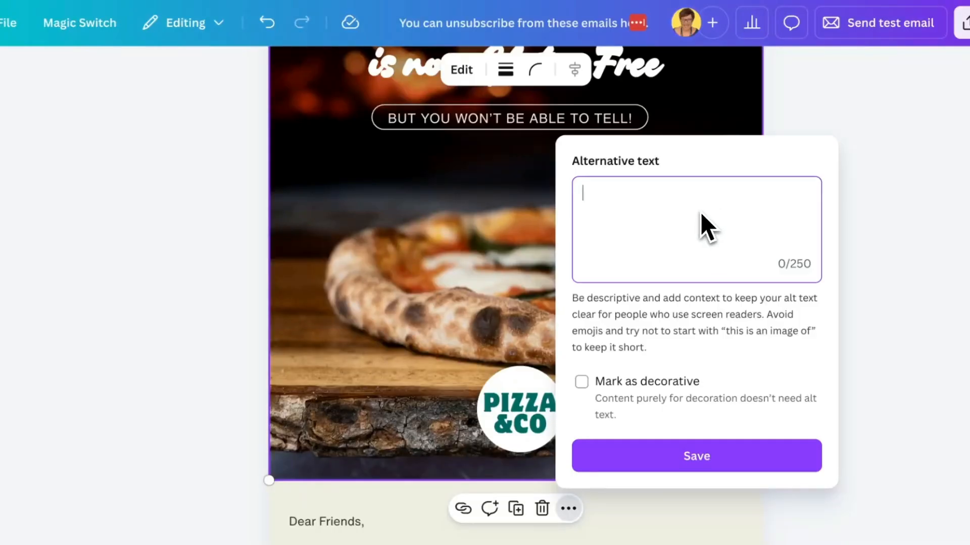
text(A cooked pi)
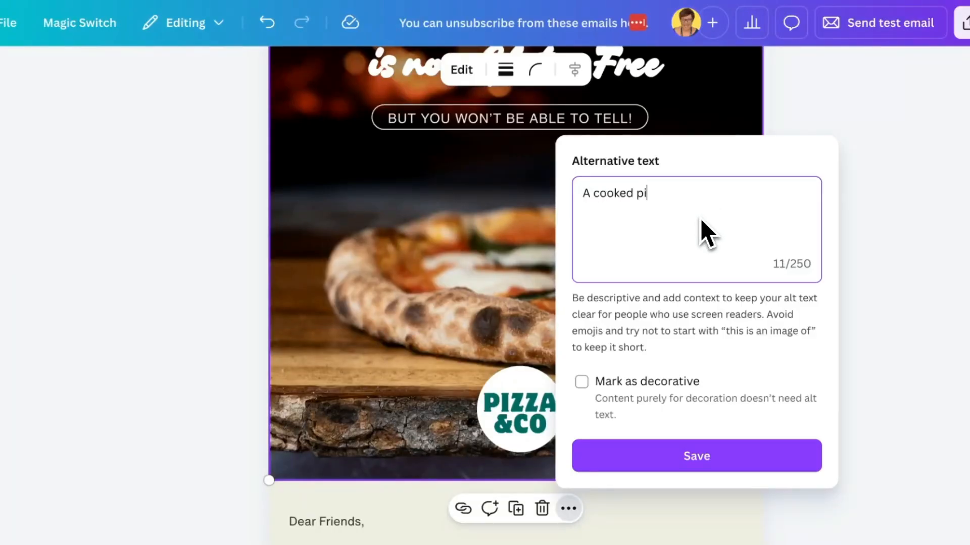
text(zza, ready to eat)
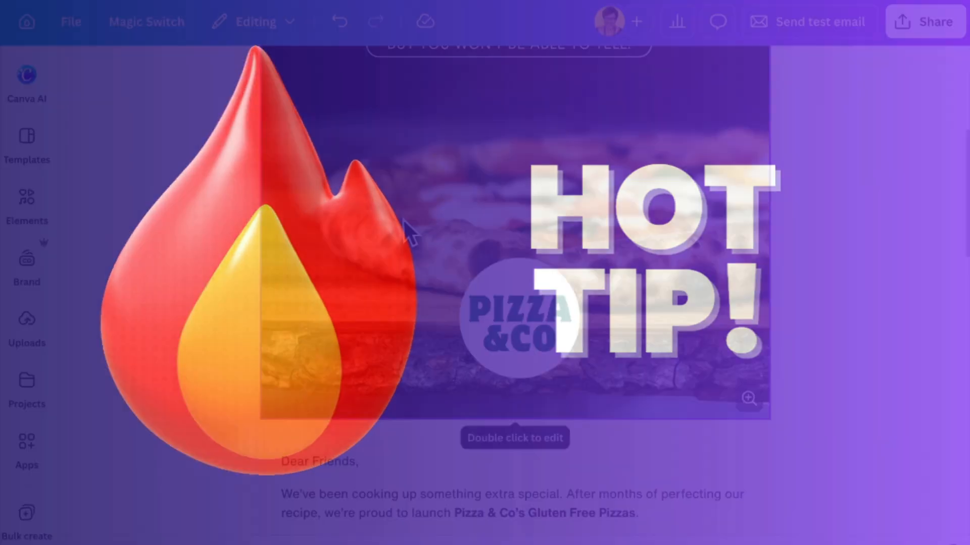
Step: Run the design accessibility check on the email
scroll(407, 232, up, 3)
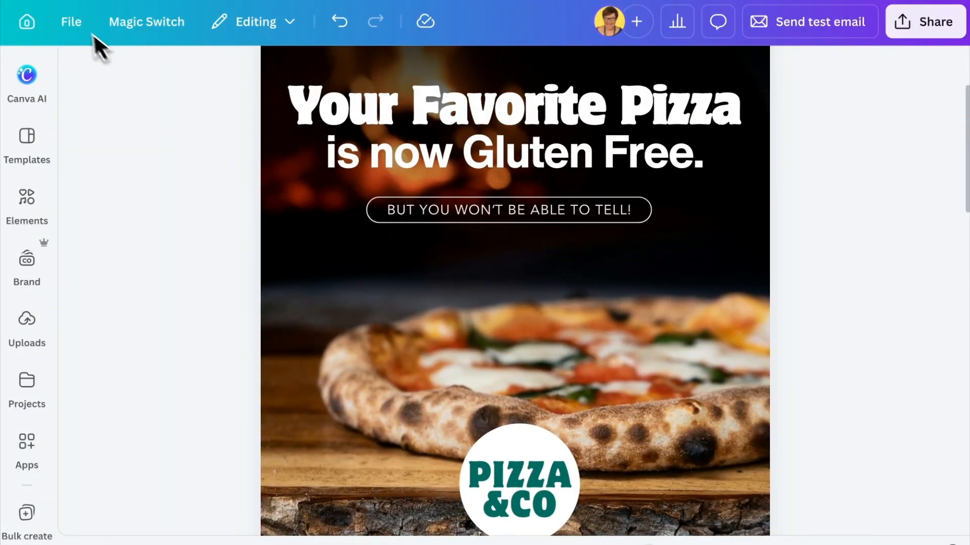
click(77, 20)
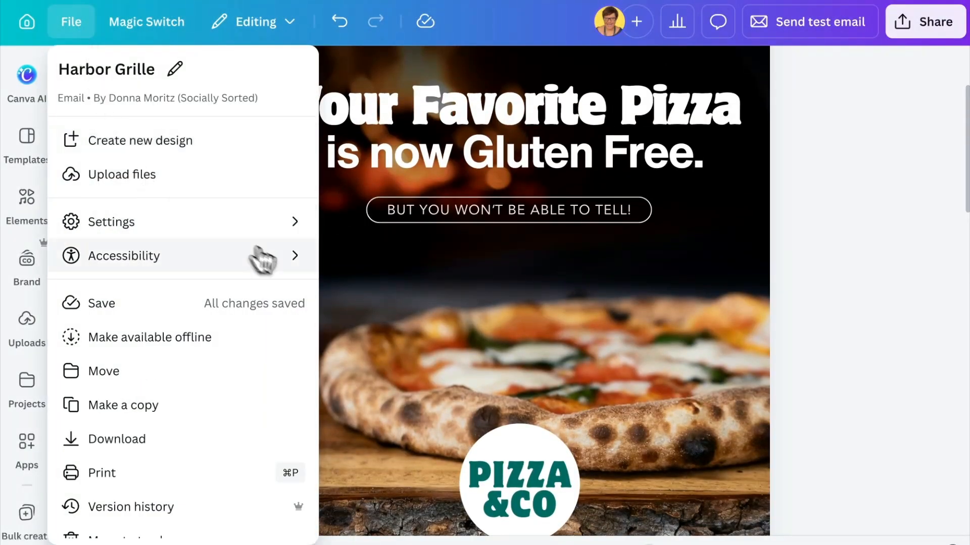
mouse_move(286, 262)
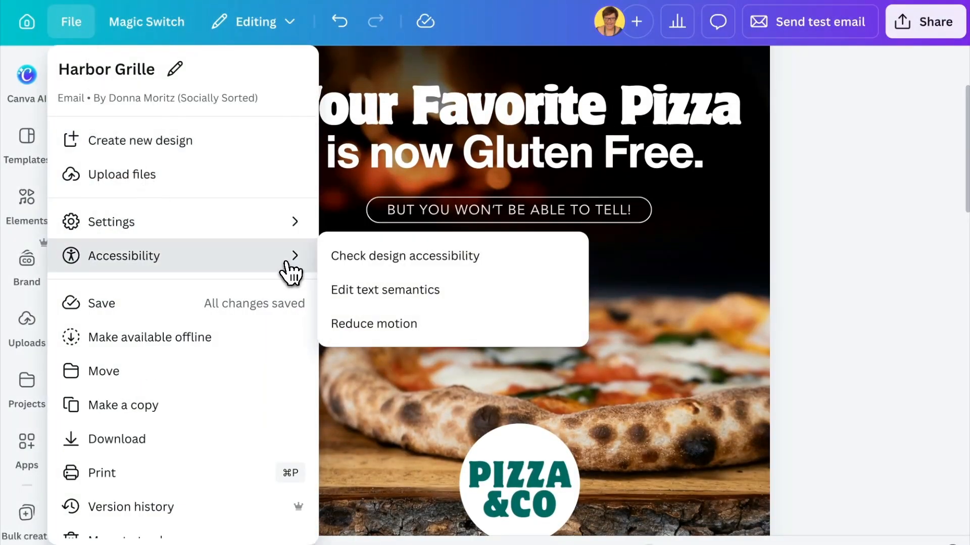
click(385, 268)
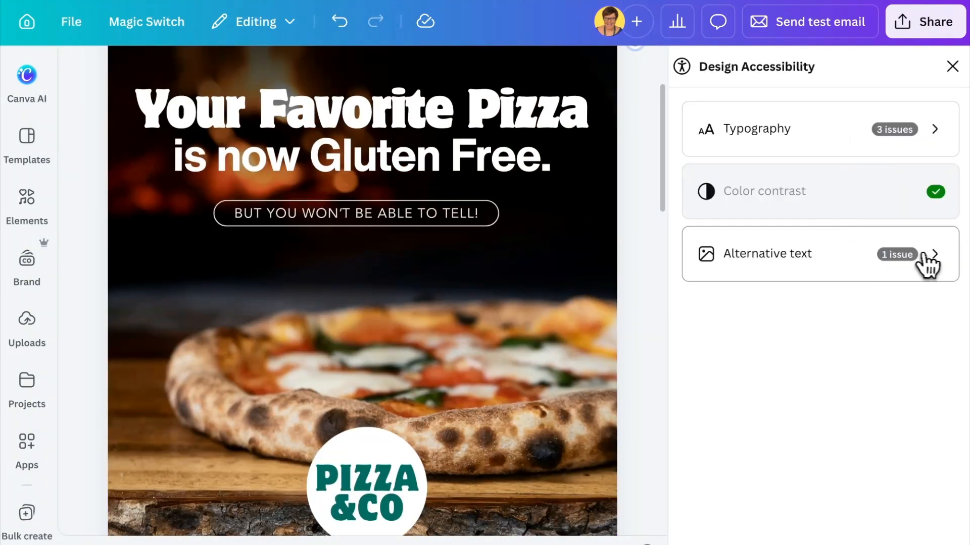
Step: Resolve the alternative text issue by saving "Cooked Pizza fresh out of the oven" for the hero image
click(931, 255)
click(932, 262)
text(Cooked Pizza fresh out of the oven)
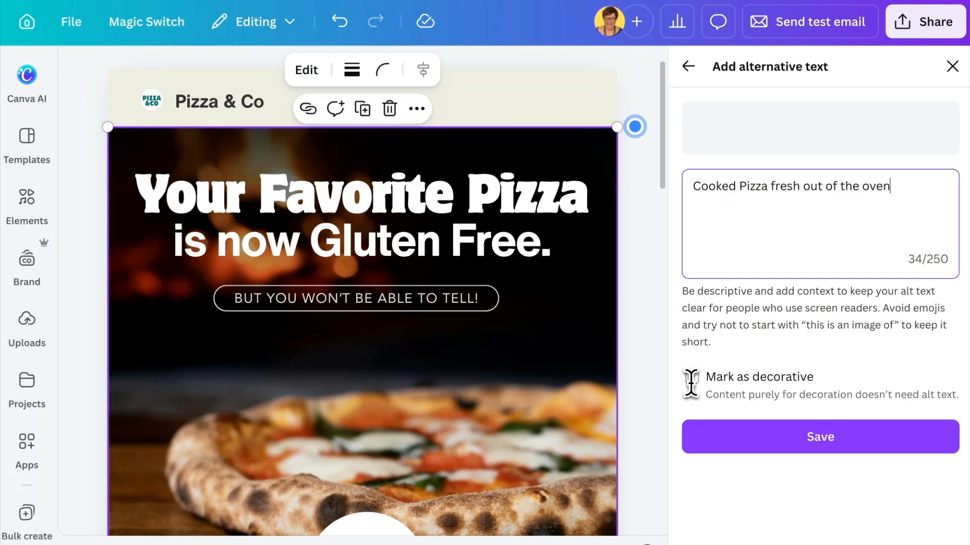
click(803, 440)
Step: Delete the placeholder address, company number and copyright lines from the dark footer, along with the blank space left behind
scroll(888, 372, down, 15)
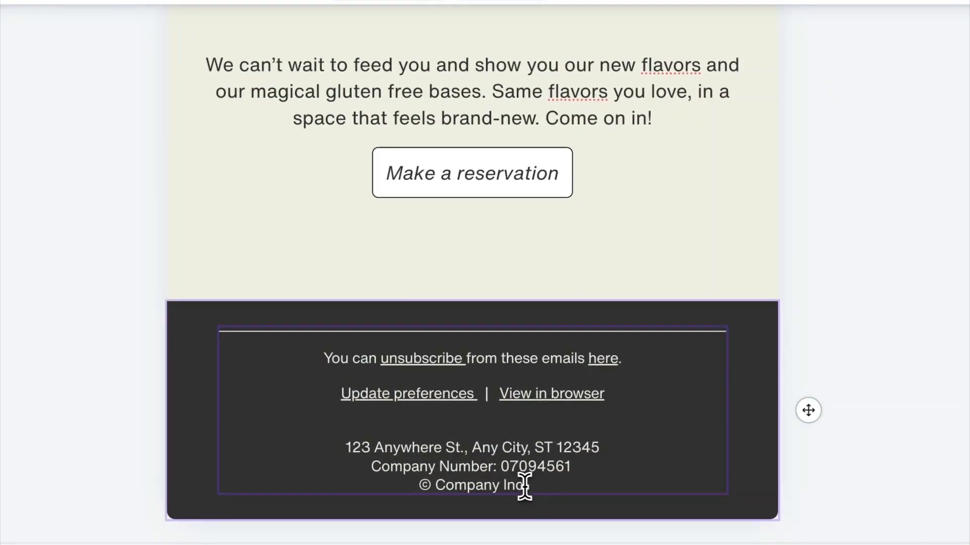
drag(455, 480, 348, 453)
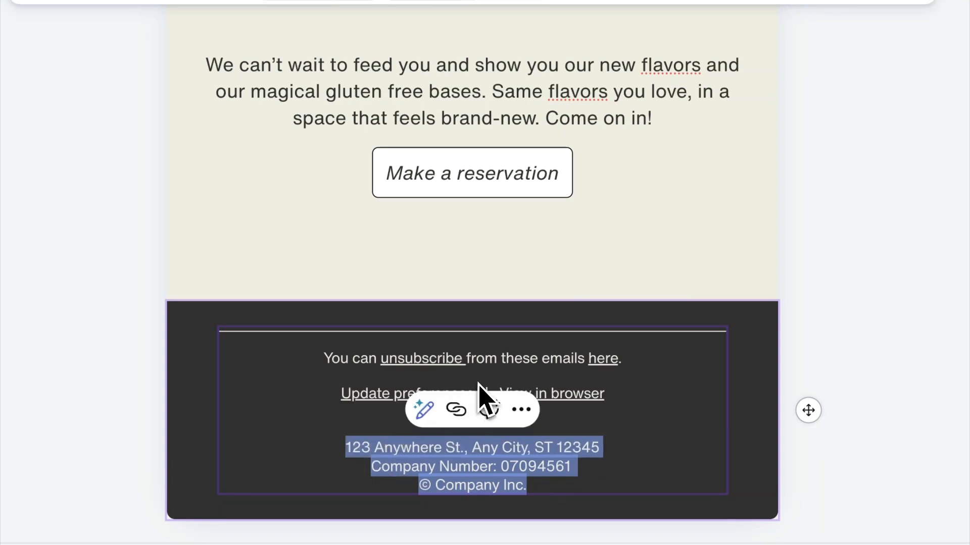
key(BackSpace)
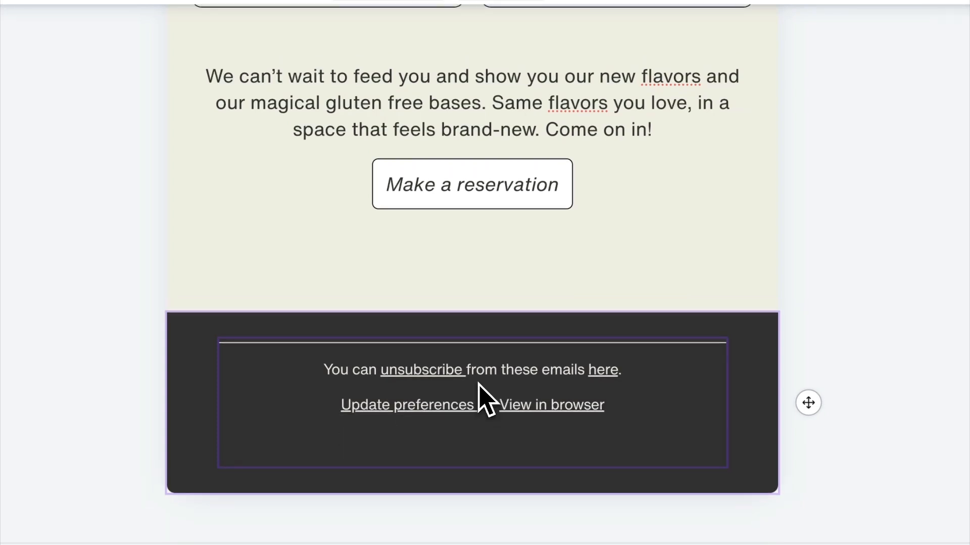
key(BackSpace)
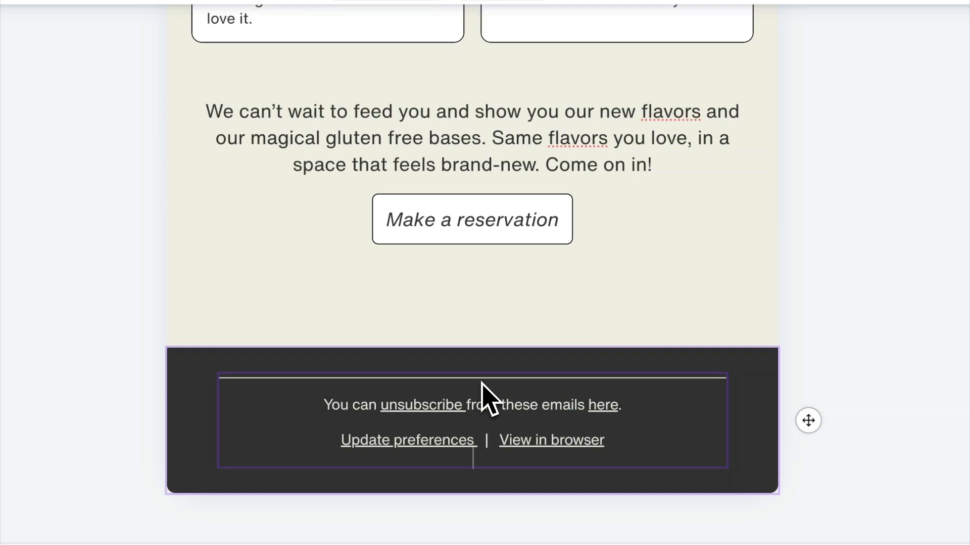
Step: Clear the link on the footer's "Update preferences" text and reassign it to the "Update preferences" email link
click(434, 416)
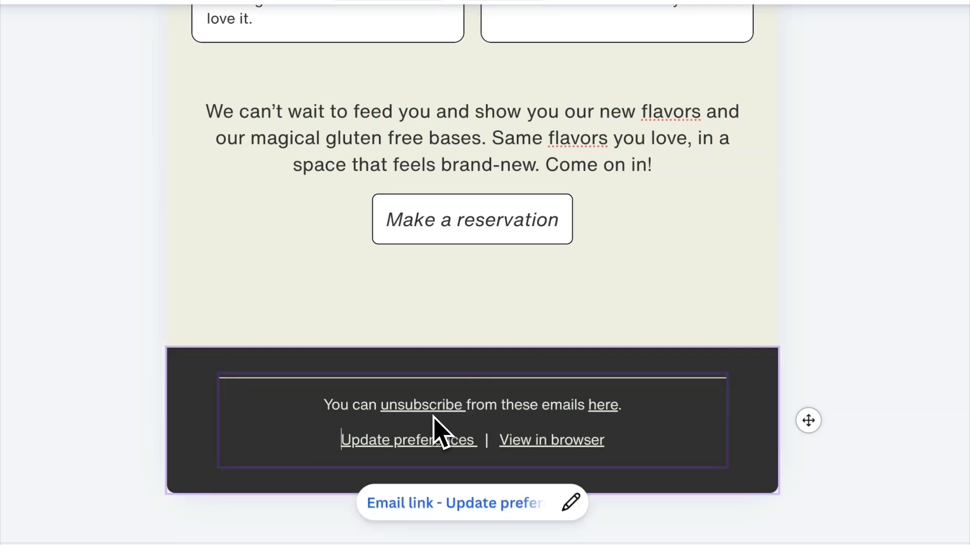
click(571, 504)
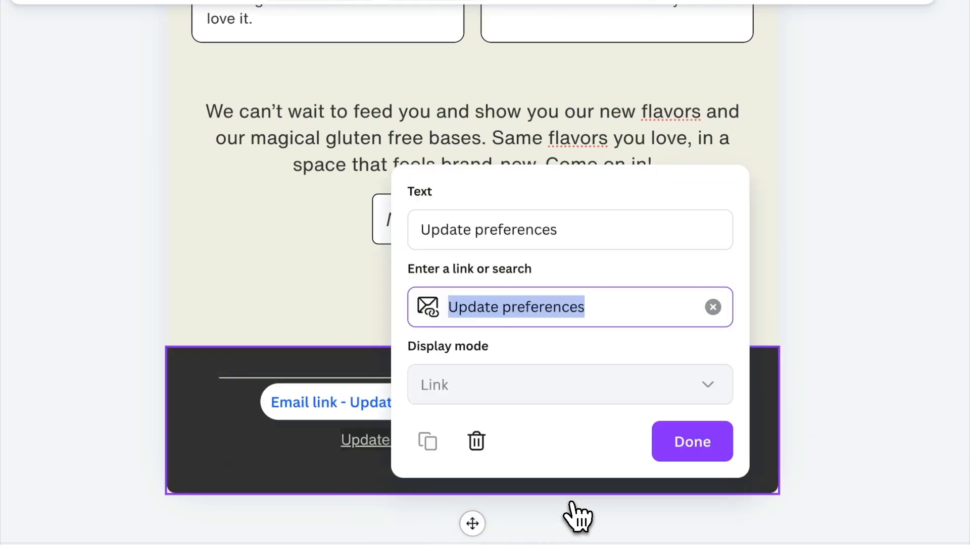
click(711, 307)
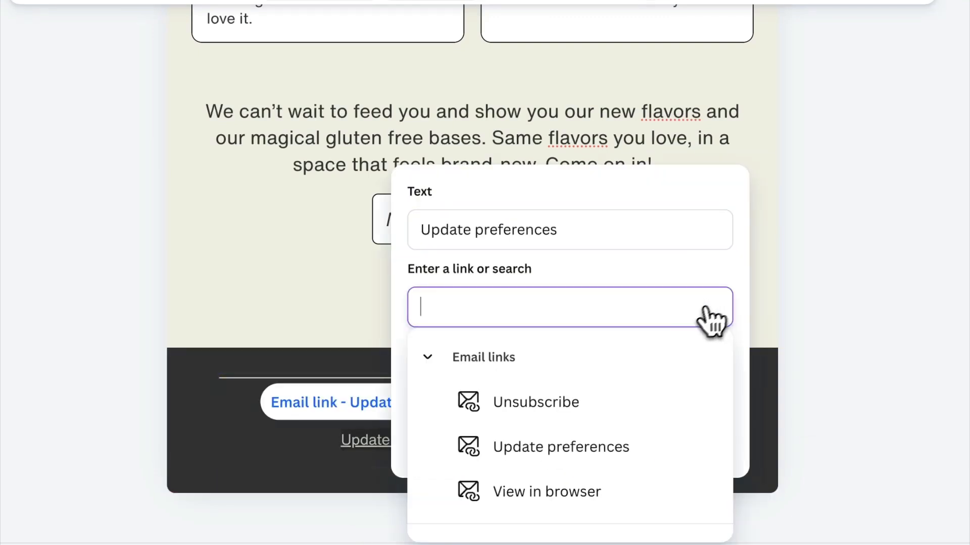
click(557, 455)
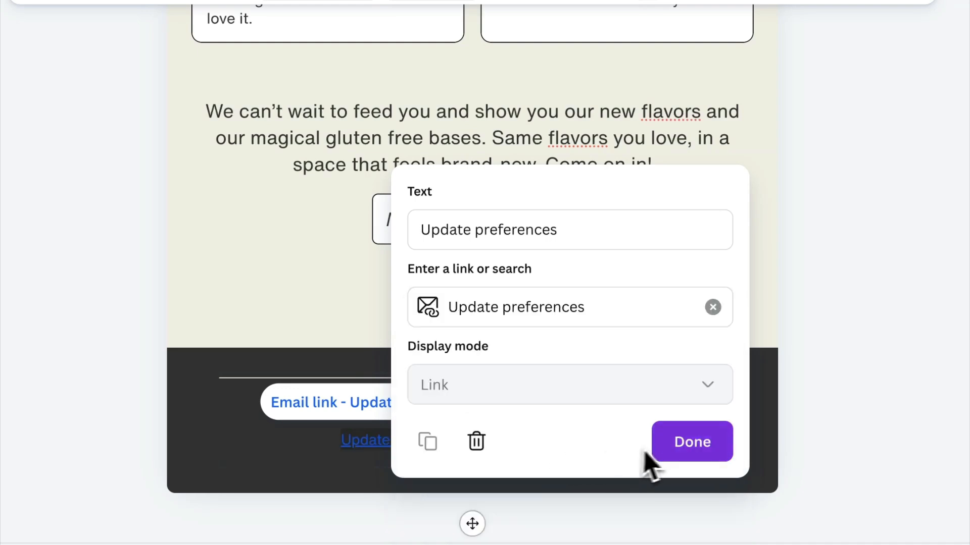
click(688, 457)
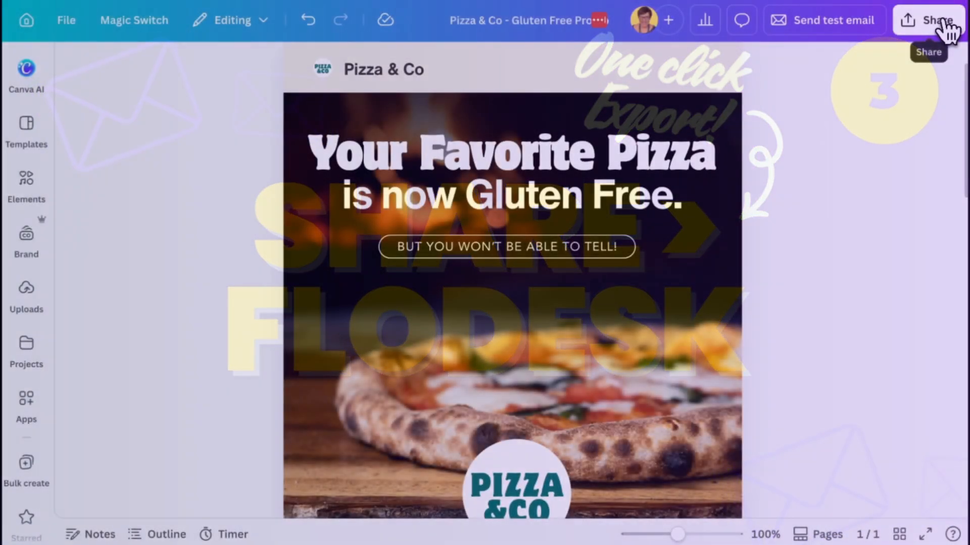
Step: Share the finished design to Flodesk as a new email and open the shared email there
click(952, 33)
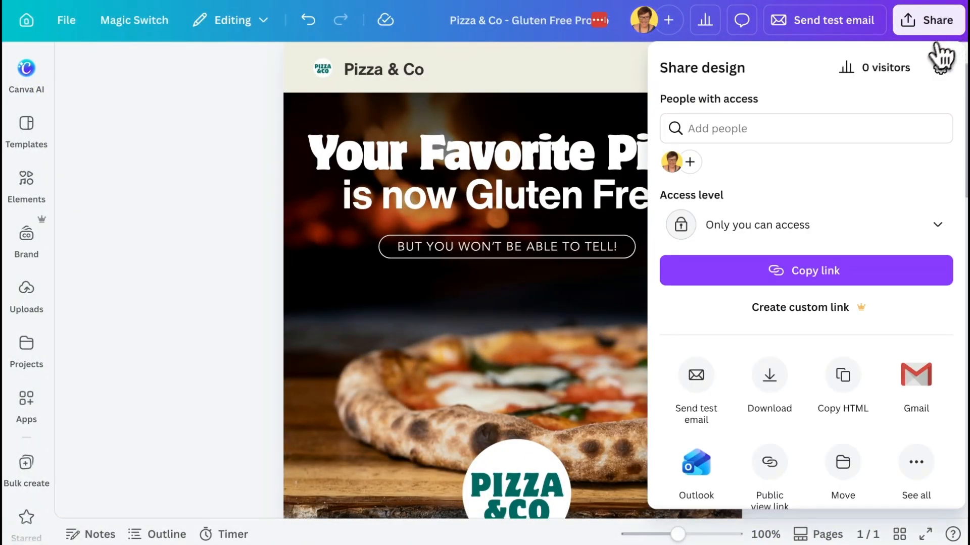
click(918, 466)
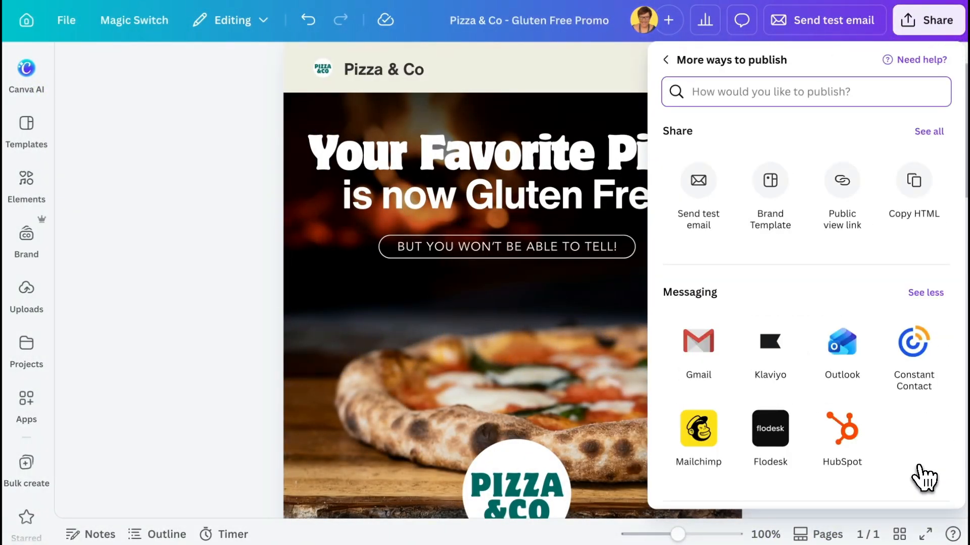
click(773, 428)
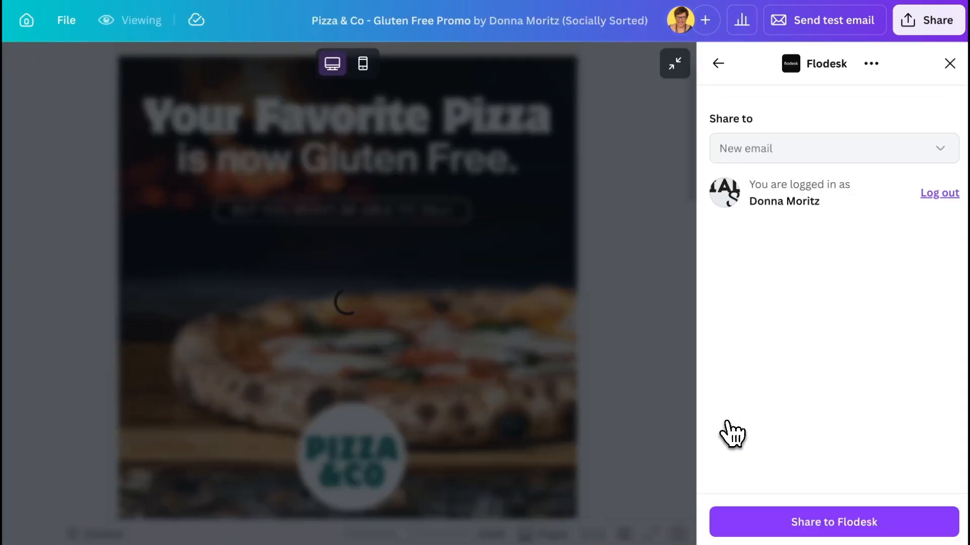
click(938, 149)
click(902, 158)
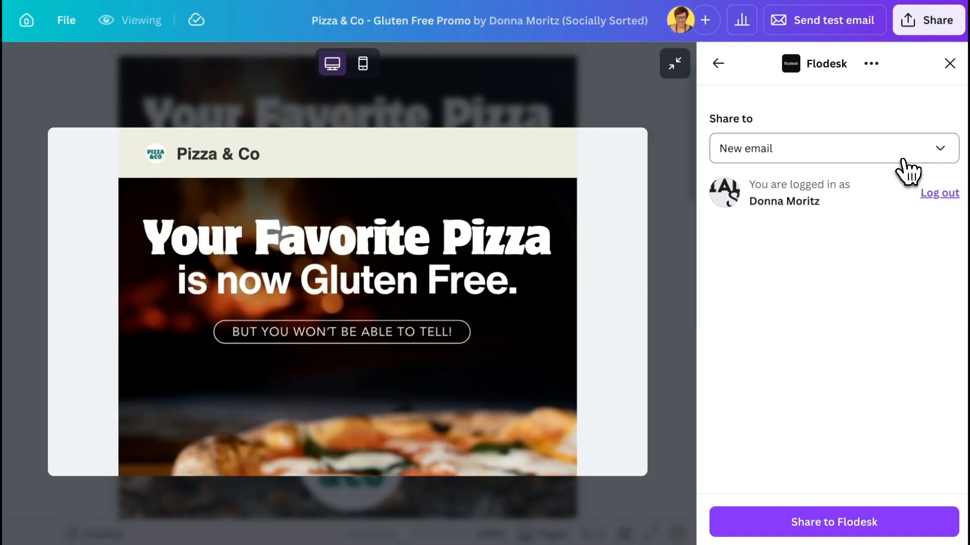
click(912, 528)
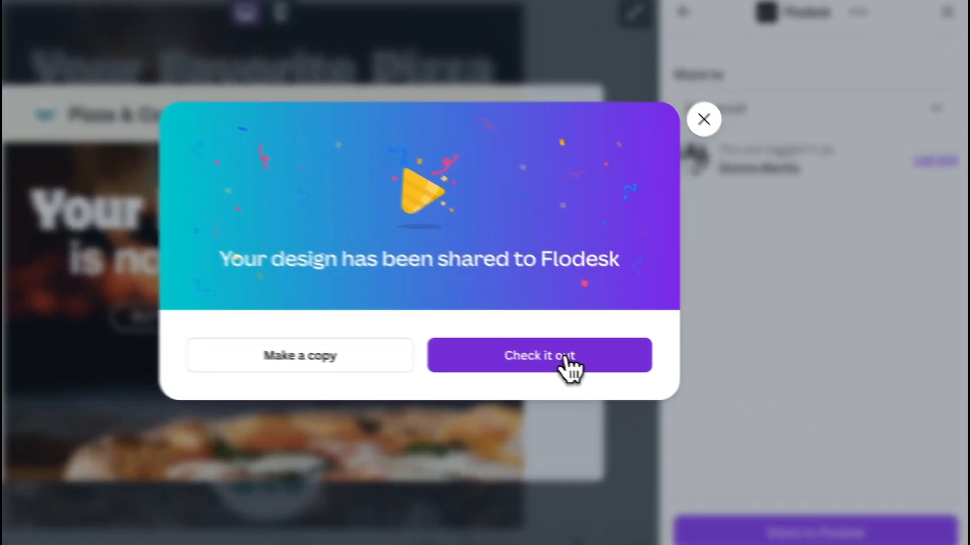
click(566, 363)
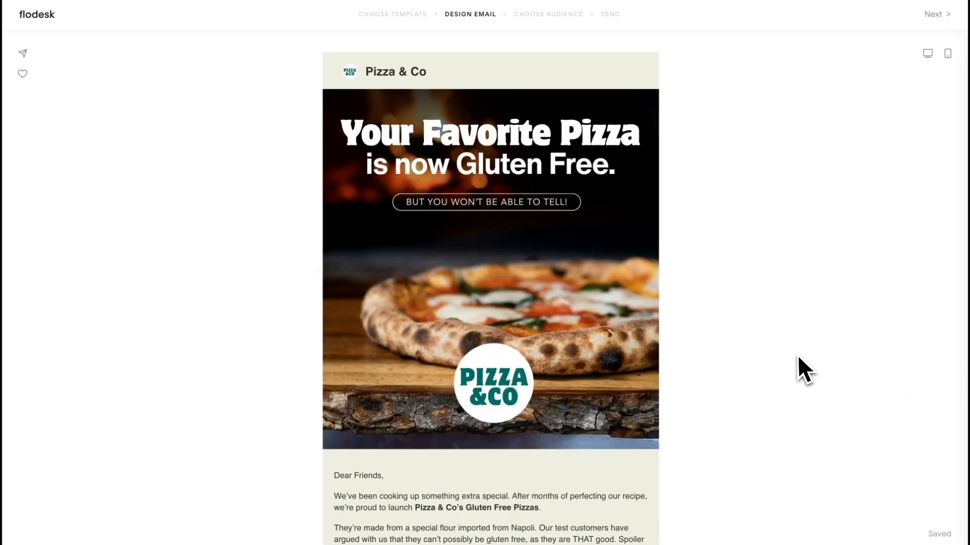
Step: Try a Poll block between the email's dark footer and the address block, and delete it again
key(ctrl+plus)
scroll(802, 389, down, 8)
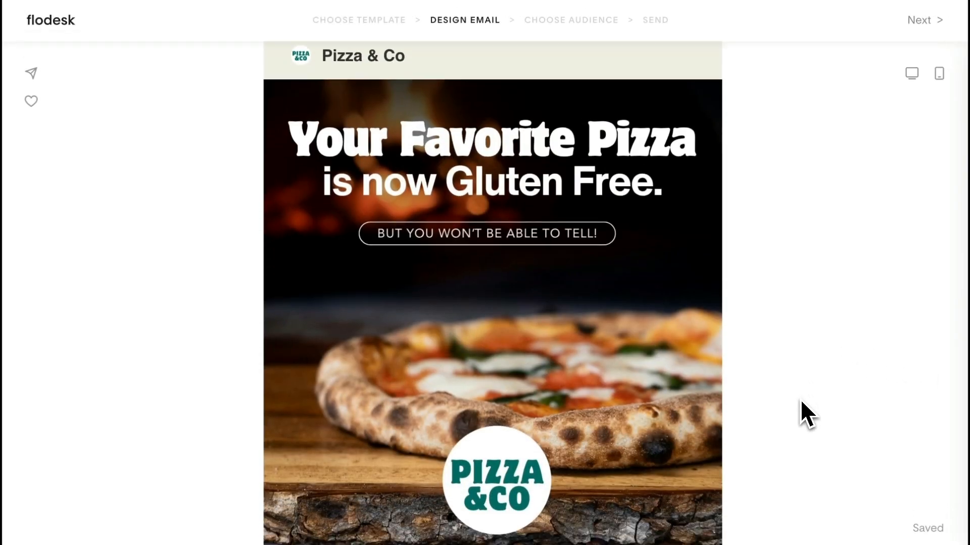
scroll(801, 402, down, 10)
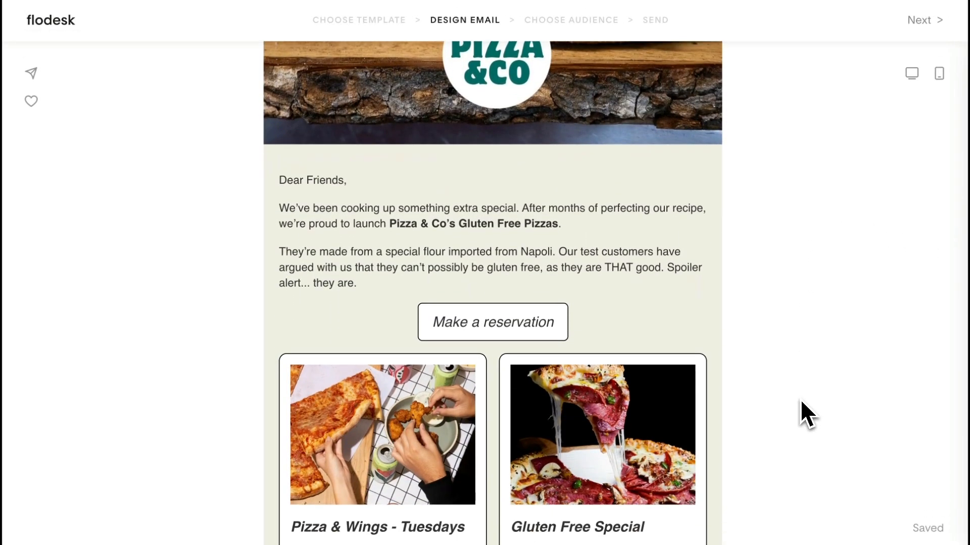
scroll(800, 399, down, 3)
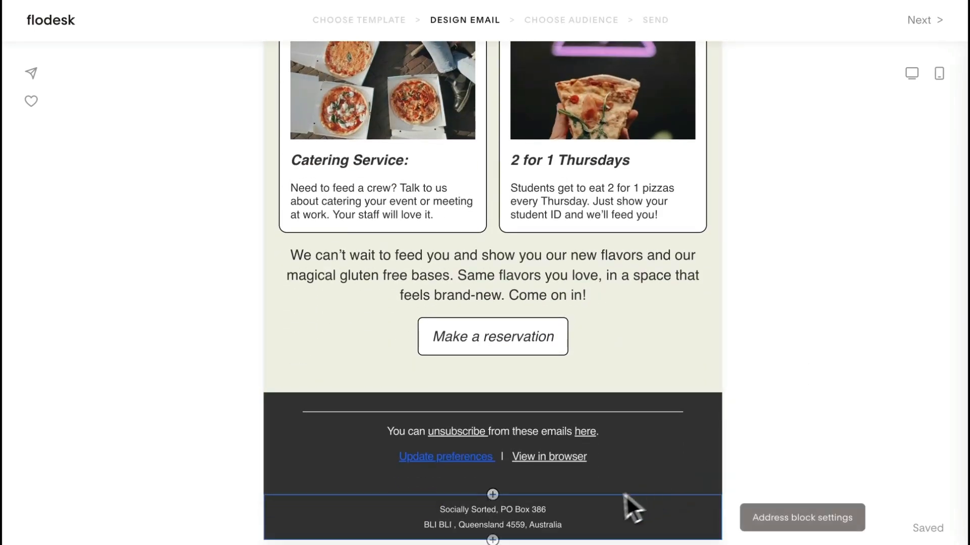
click(629, 511)
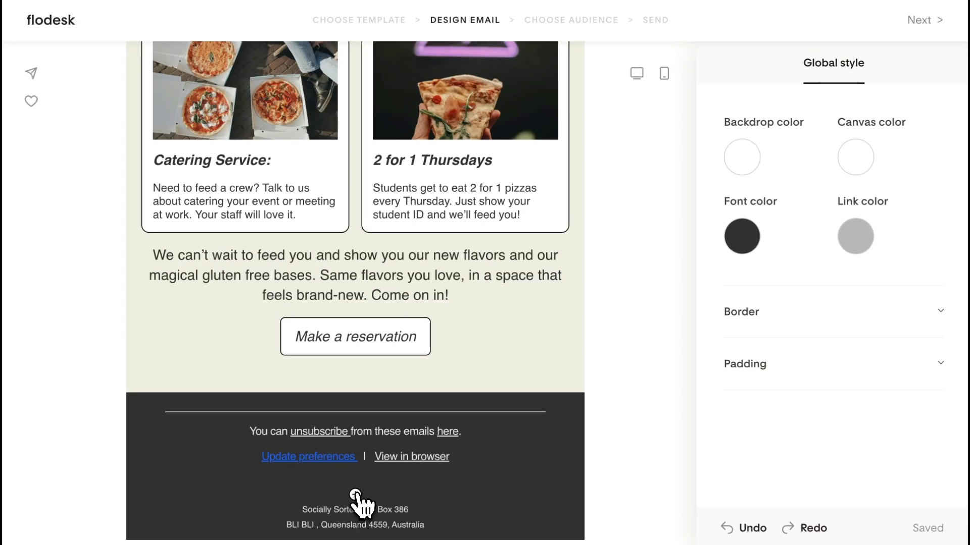
click(356, 493)
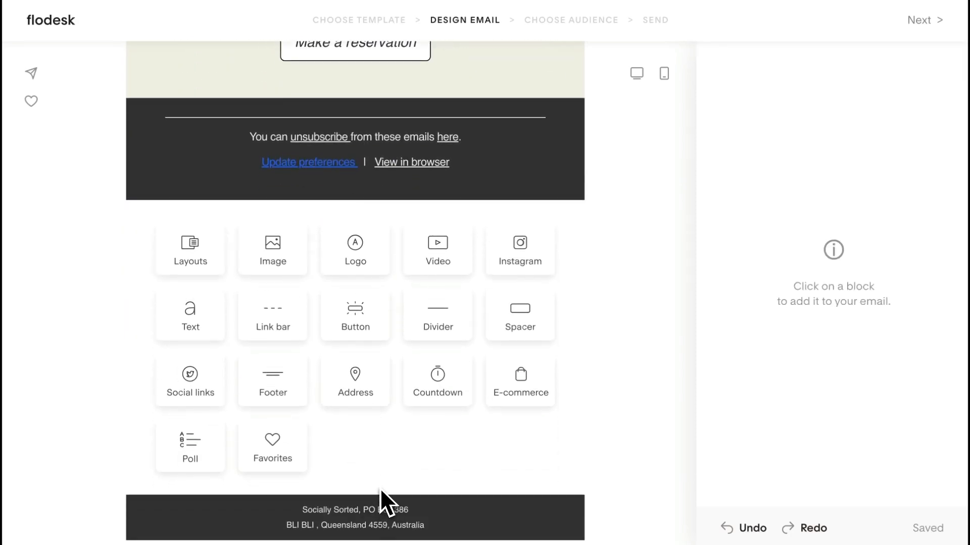
click(209, 442)
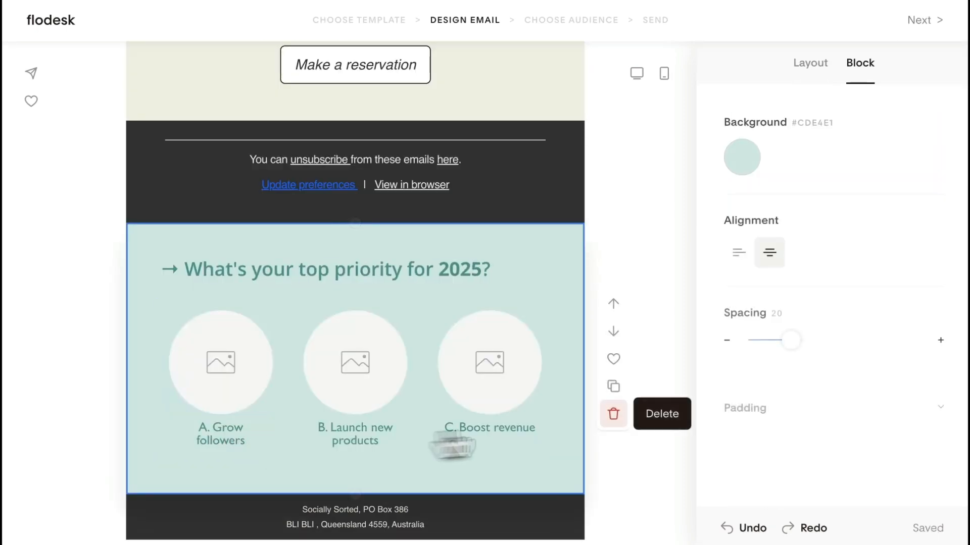
click(613, 414)
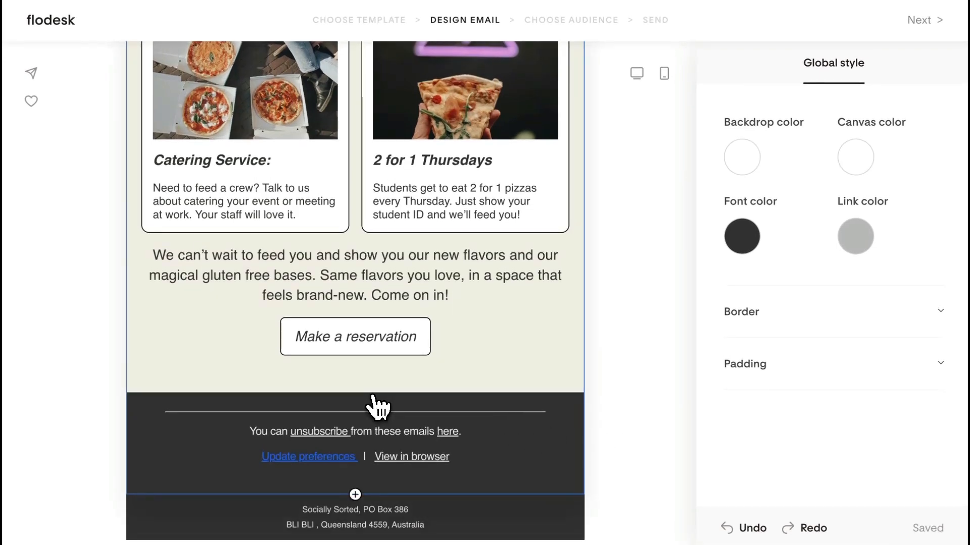
scroll(374, 407, up, 20)
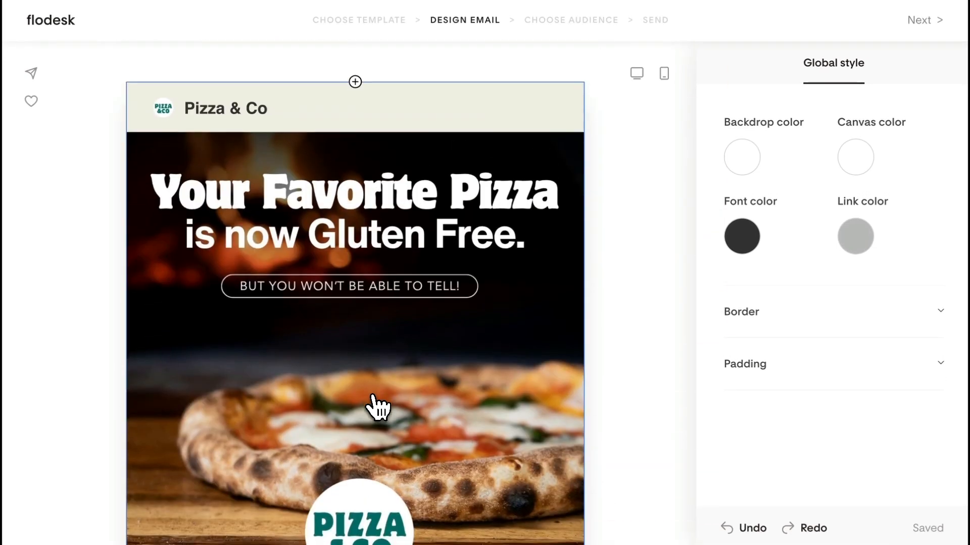
click(355, 80)
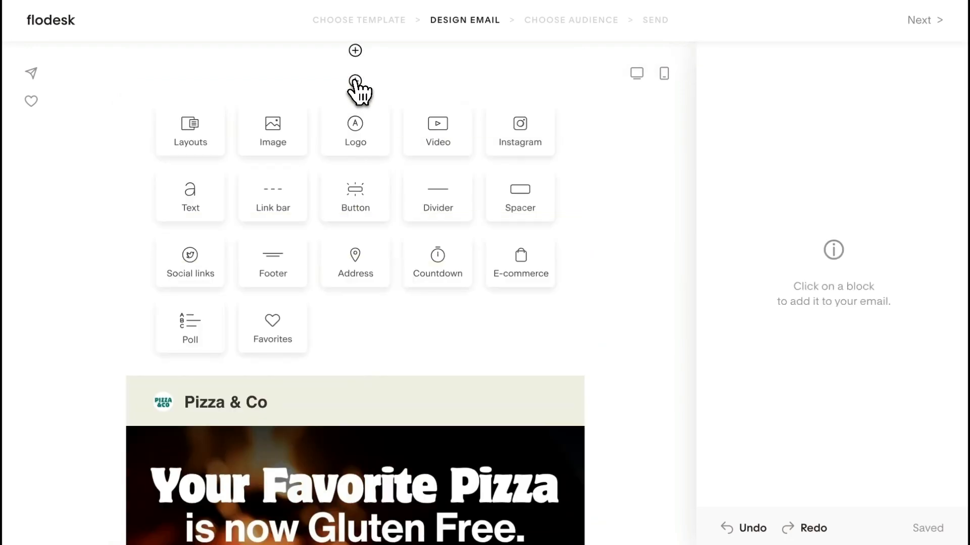
click(616, 200)
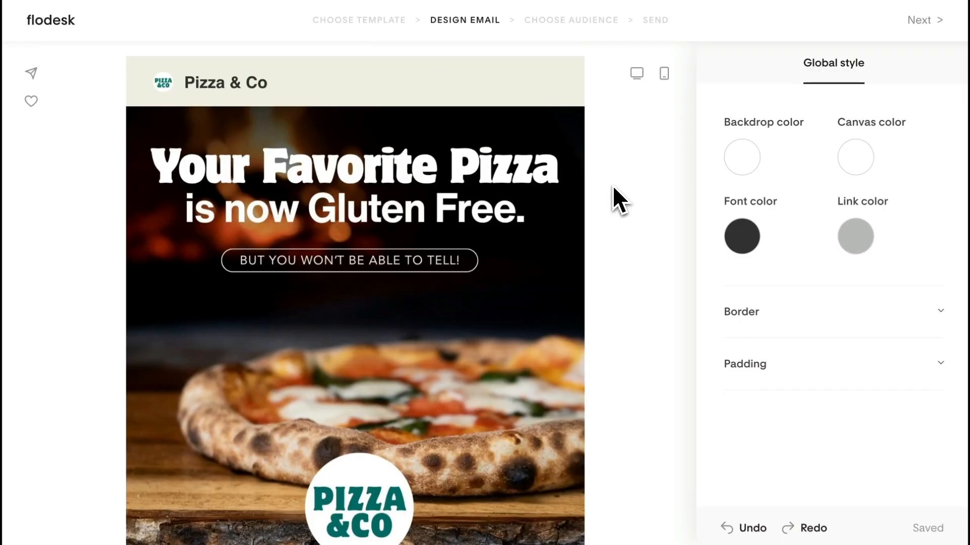
Step: Open the email block for editing in Canva, change the hero image's outlined tagline to "SHHH IT'S A SECRET RECIPE!" and save the image
click(393, 268)
mouse_move(747, 308)
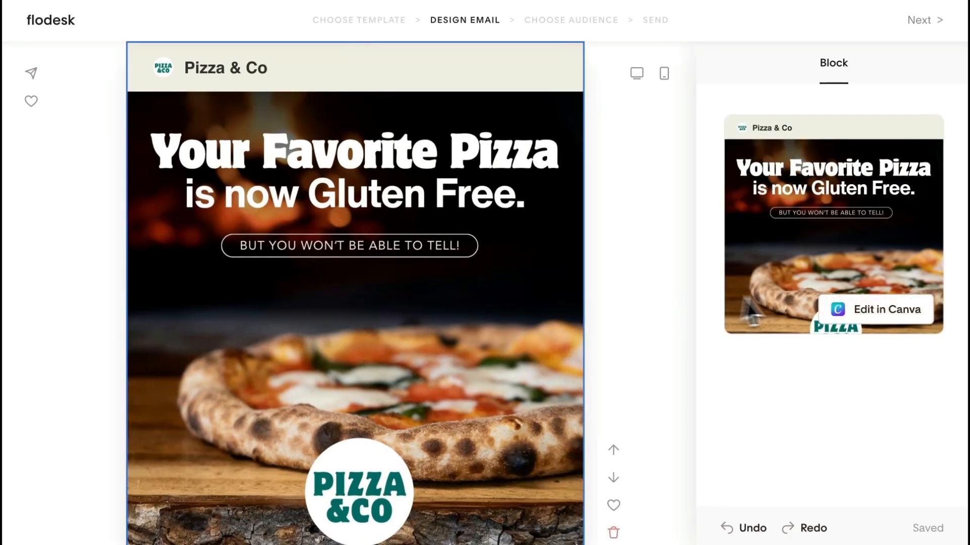
click(908, 331)
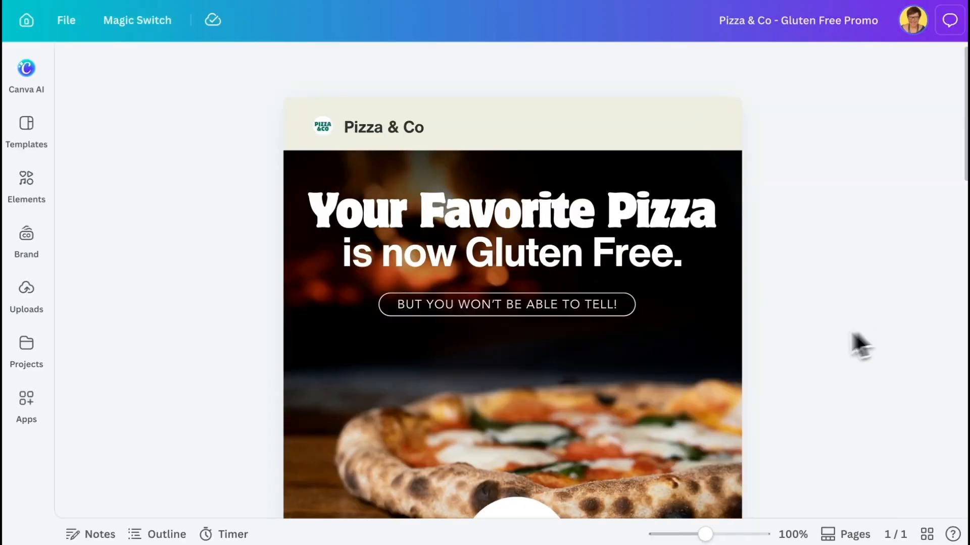
double_click(589, 346)
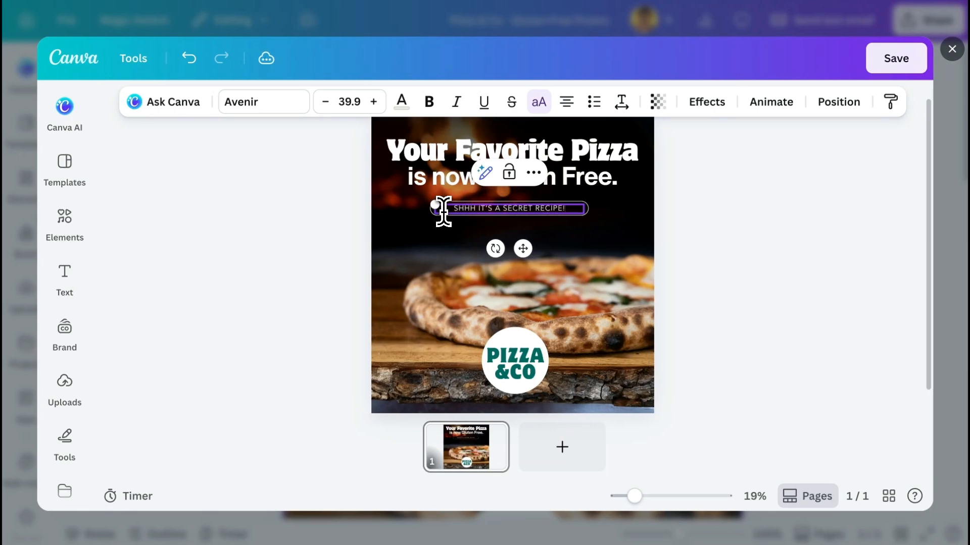
click(785, 237)
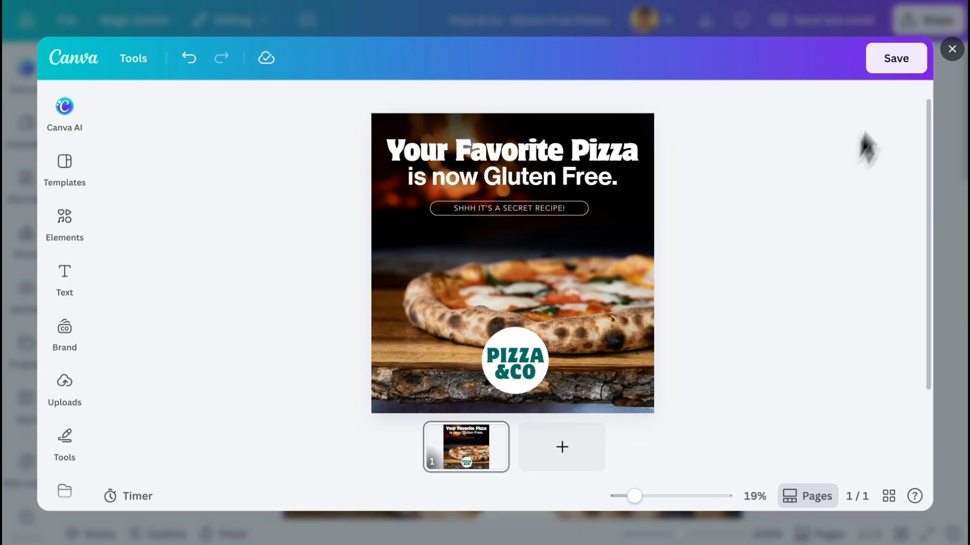
click(896, 59)
Step: Share the updated design to the existing "Pizza & Co - Gluten Free Promo" email in Flodesk and open it there
click(924, 31)
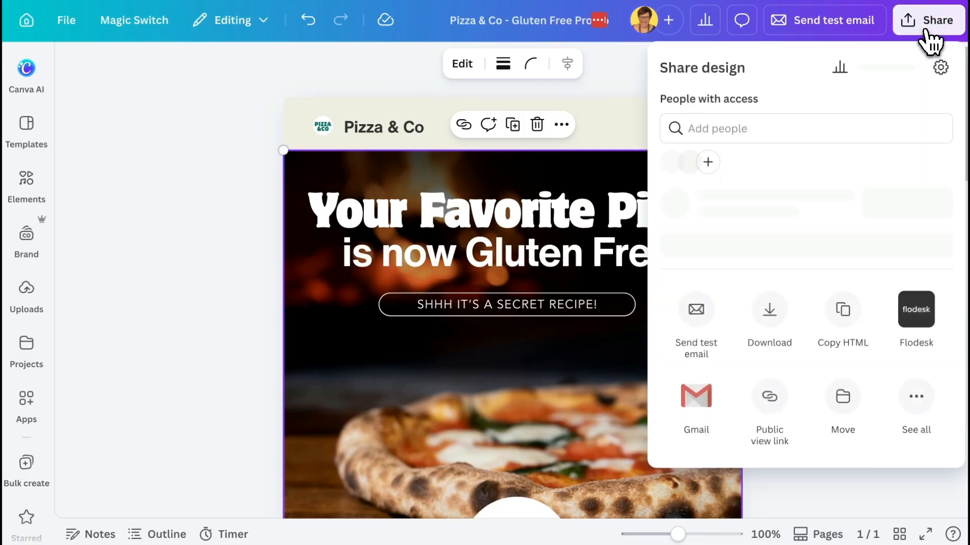
click(915, 376)
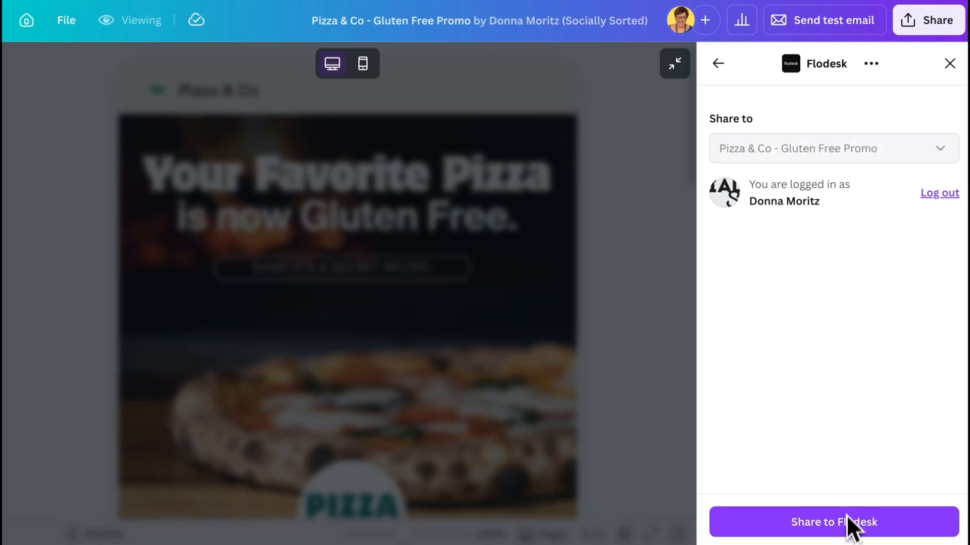
click(847, 515)
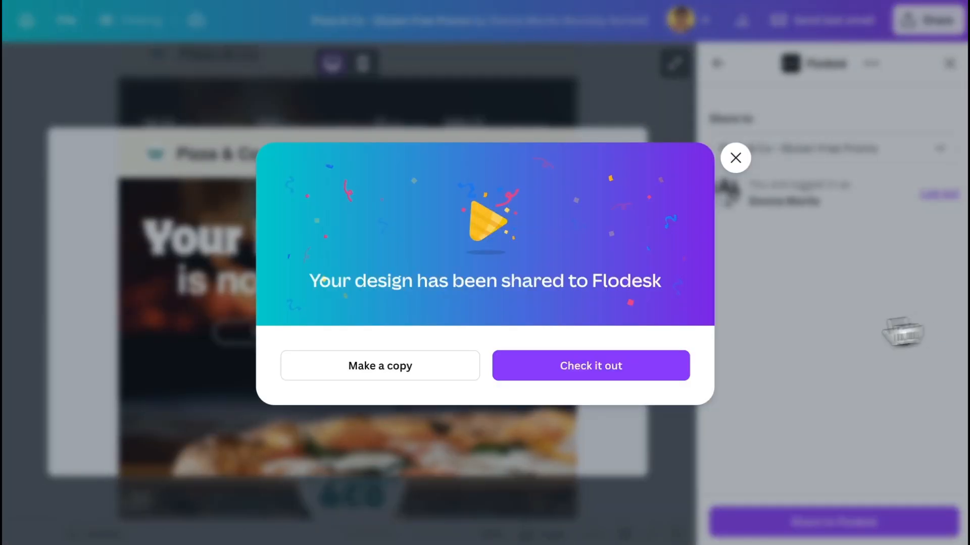
click(531, 369)
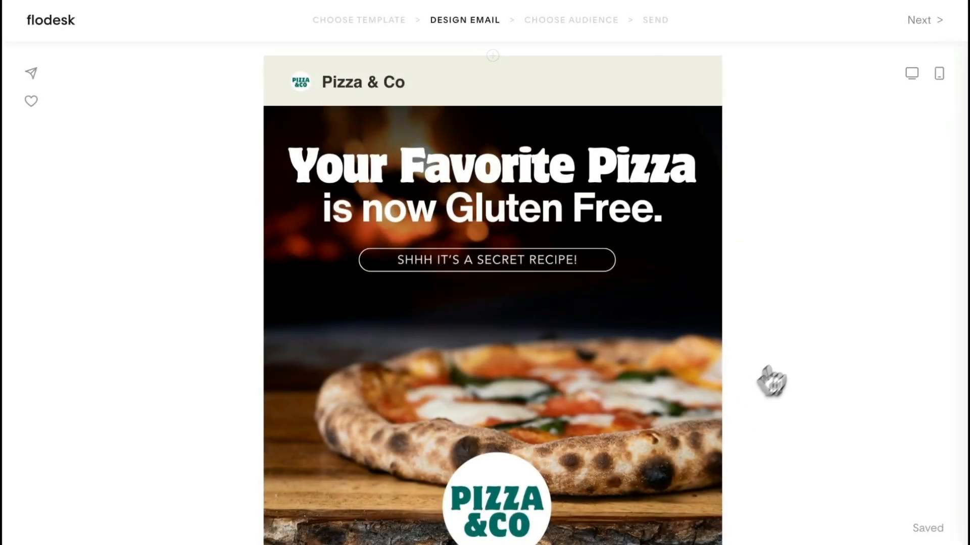
Step: Proceed to the audience stage, accept the sender details, and fill in the email's subject line and preview text
click(925, 22)
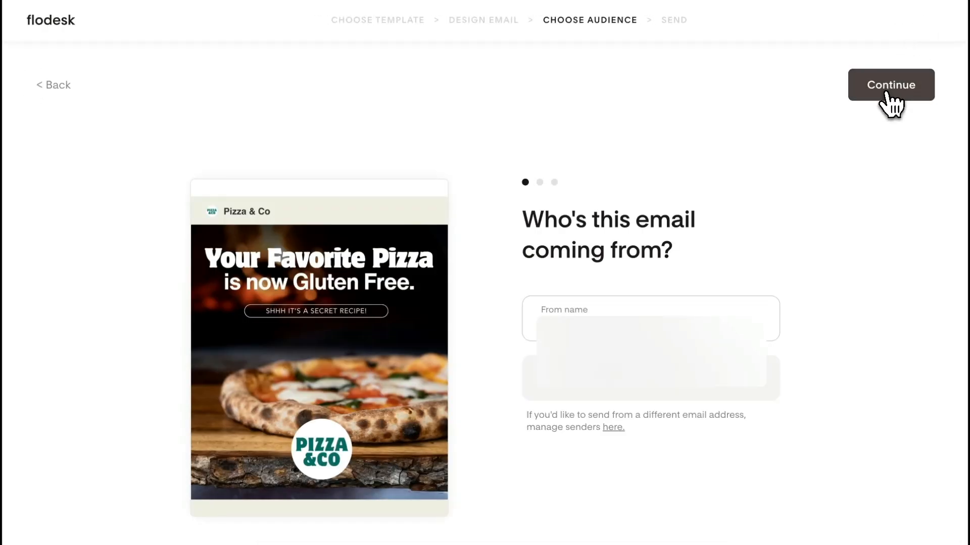
click(887, 93)
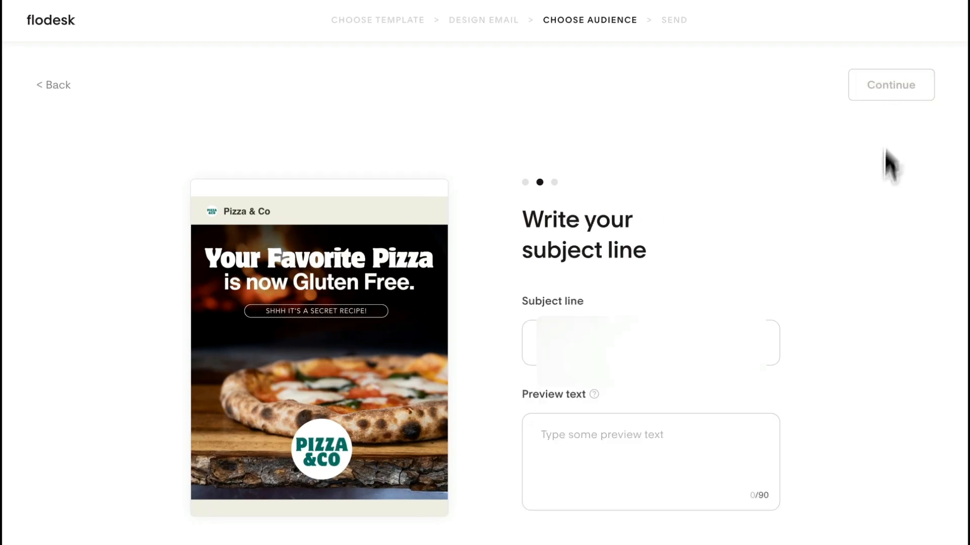
click(626, 332)
text(Glu)
text(!))
key(Tab)
text(W)
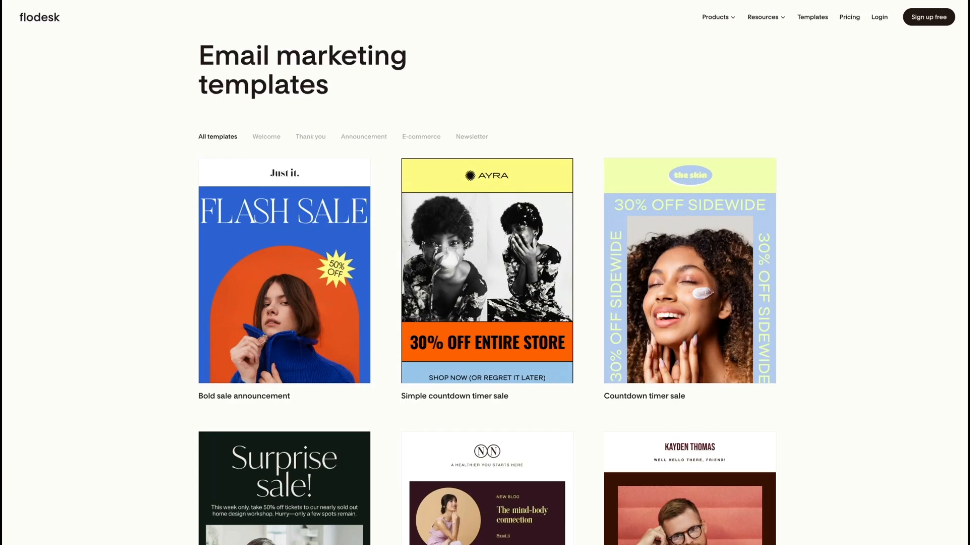
scroll(487, 288, down, 4)
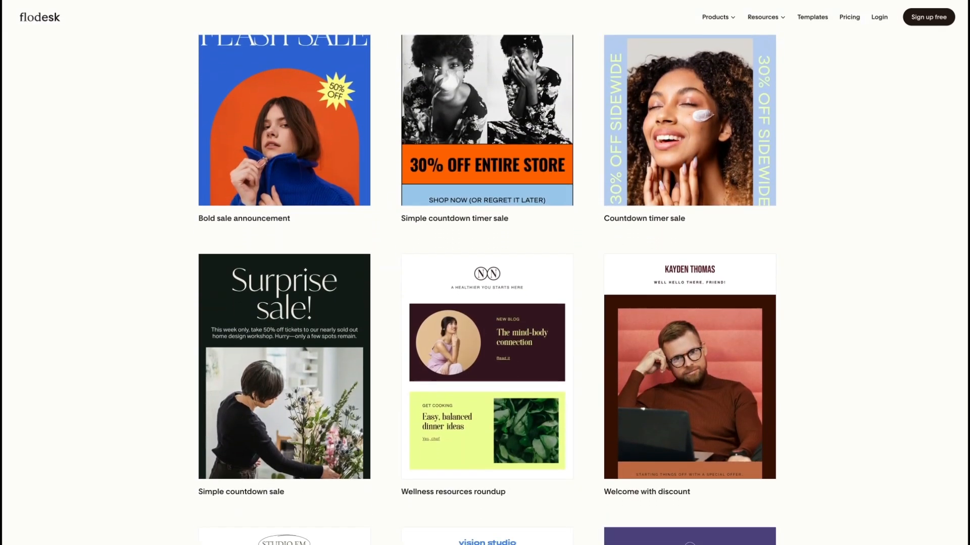
scroll(486, 288, down, 8)
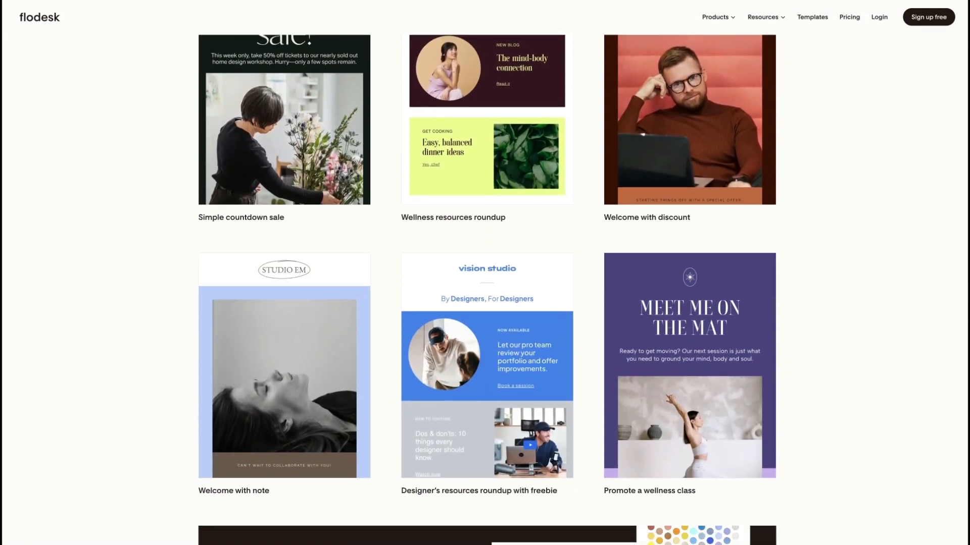
scroll(487, 288, down, 7)
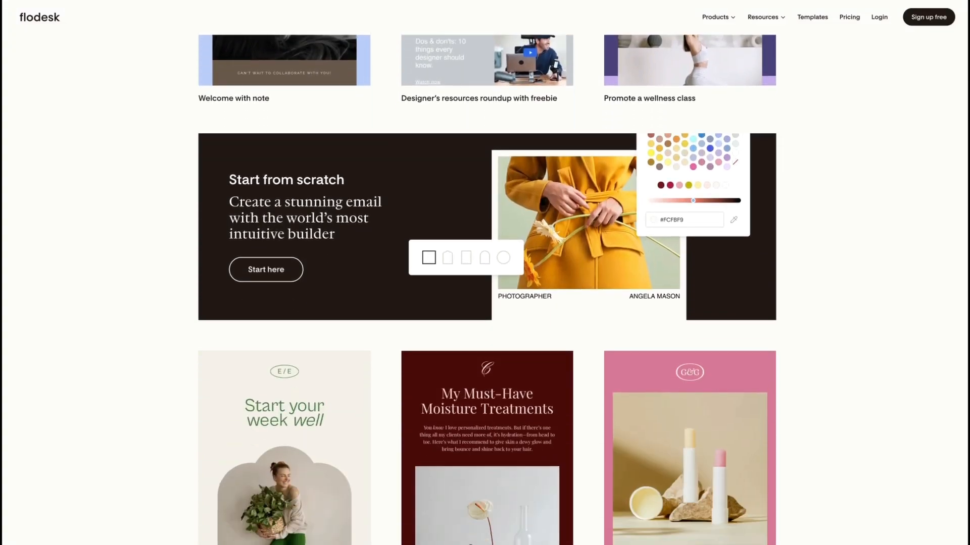
scroll(487, 288, down, 5)
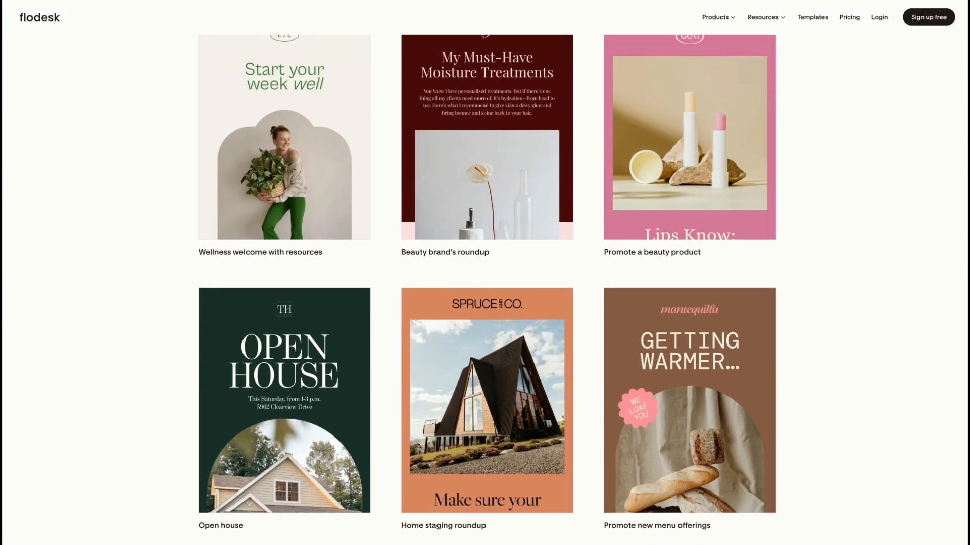